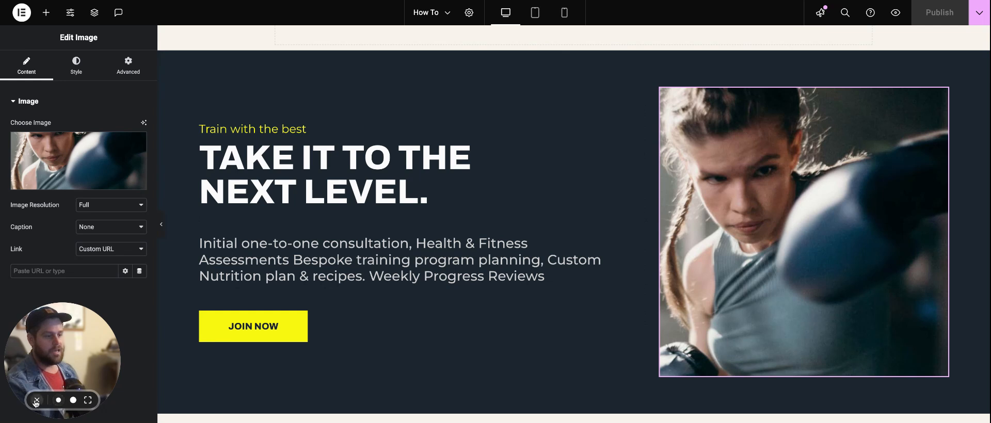
# Step: Delete the boxer image from the dark "Take it to the next level" section
pyautogui.click(36, 400)
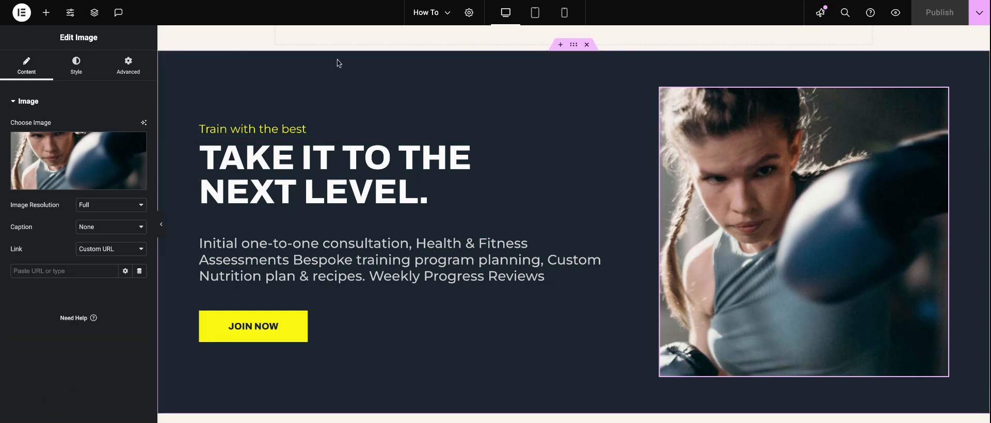
pyautogui.scroll(-1, 560, 274)
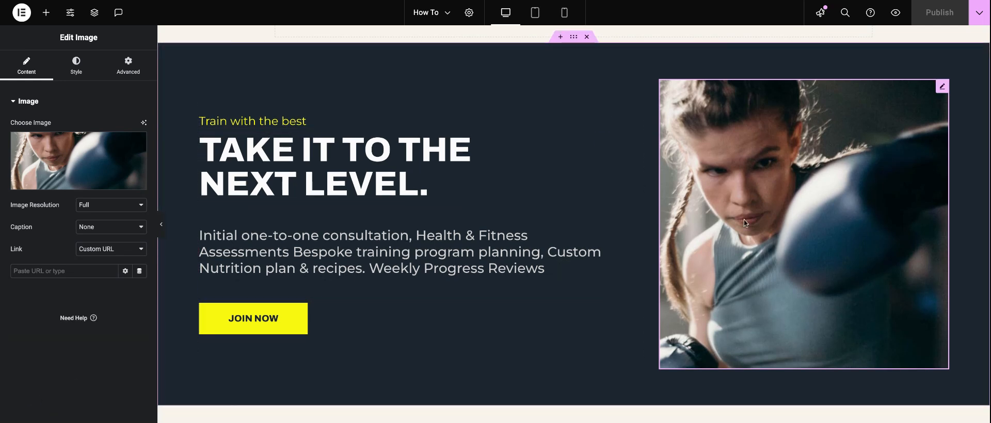
pyautogui.scroll(-1, 479, 223)
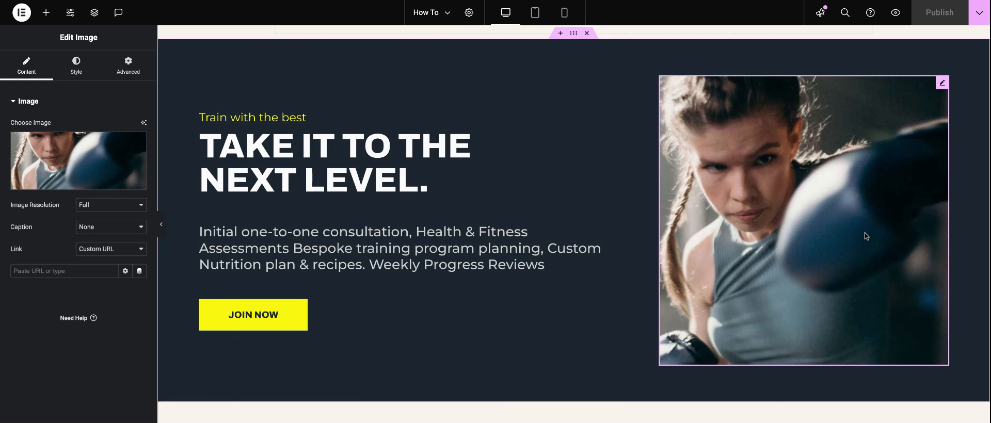
pyautogui.rightClick(941, 84)
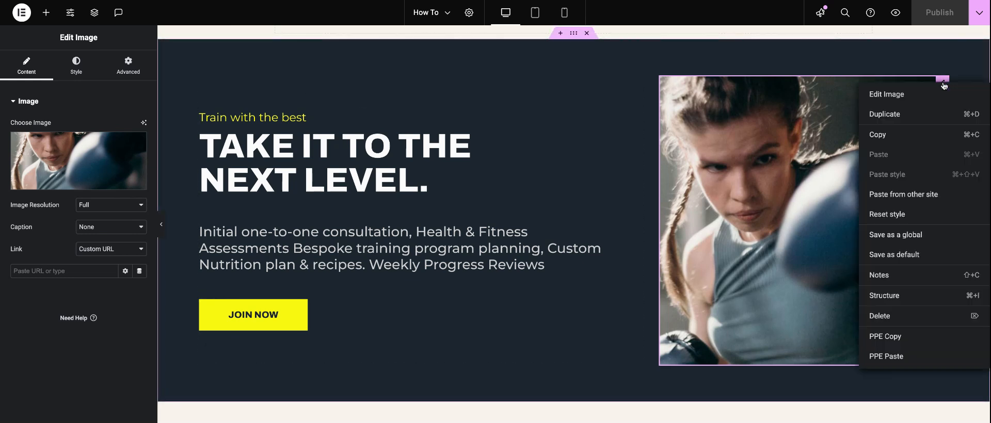
pyautogui.click(884, 316)
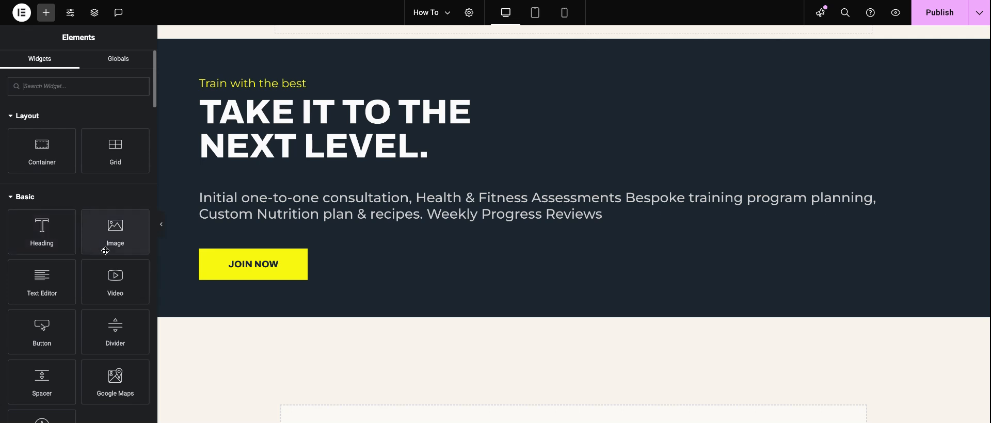
# Step: Add an Image widget to the right of the section's text and choose boxking_cta.jpg for it from the media library
pyautogui.moveTo(114, 234); pyautogui.dragTo(942, 178)
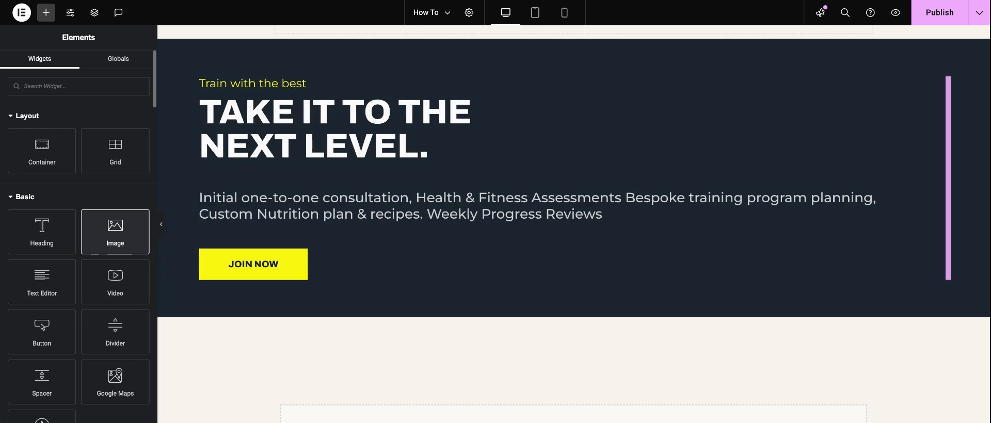
pyautogui.moveTo(941, 178); pyautogui.dragTo(945, 178)
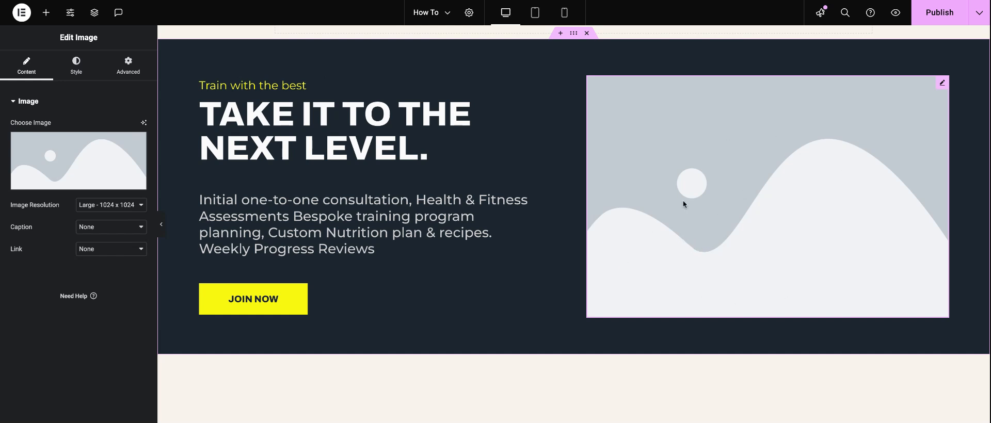
pyautogui.click(84, 155)
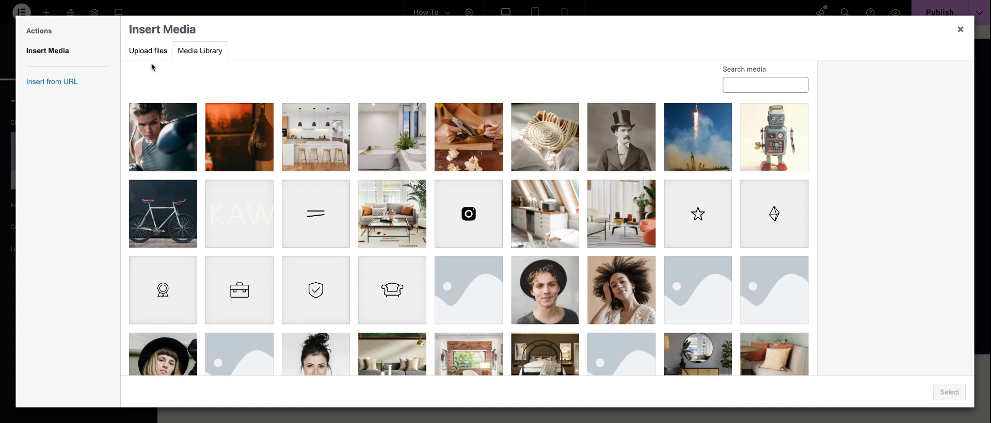
pyautogui.click(140, 51)
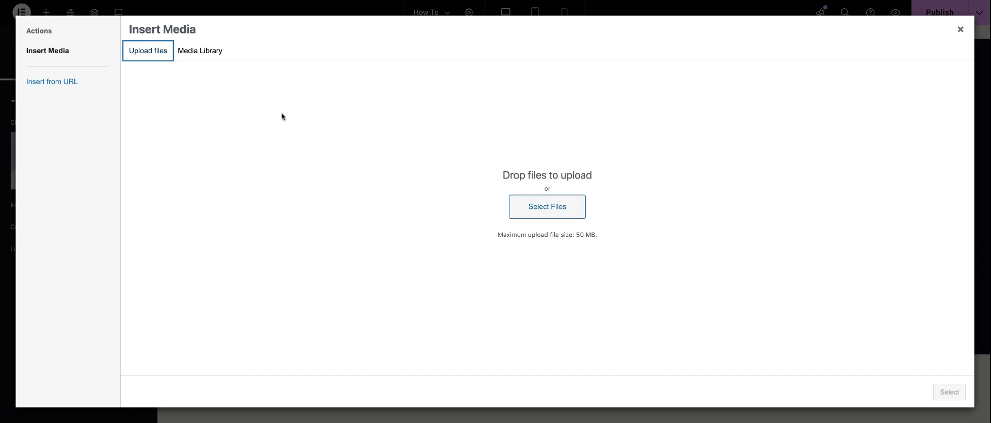
pyautogui.click(198, 58)
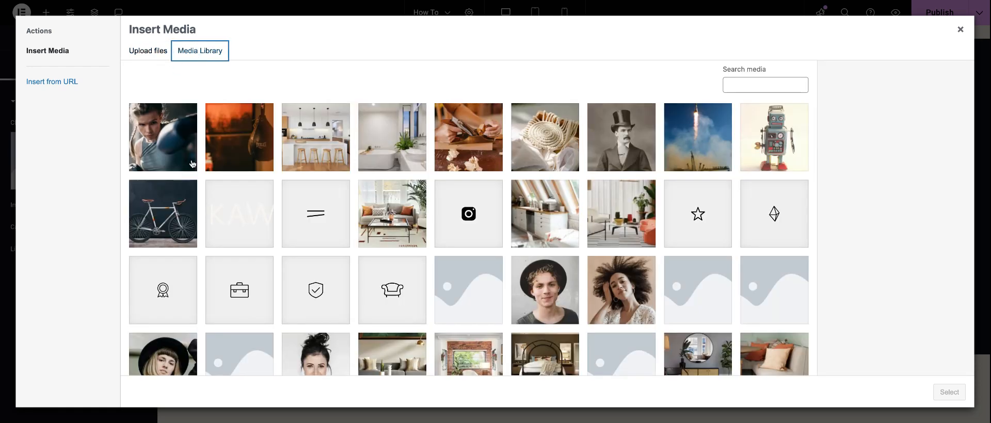
pyautogui.click(174, 145)
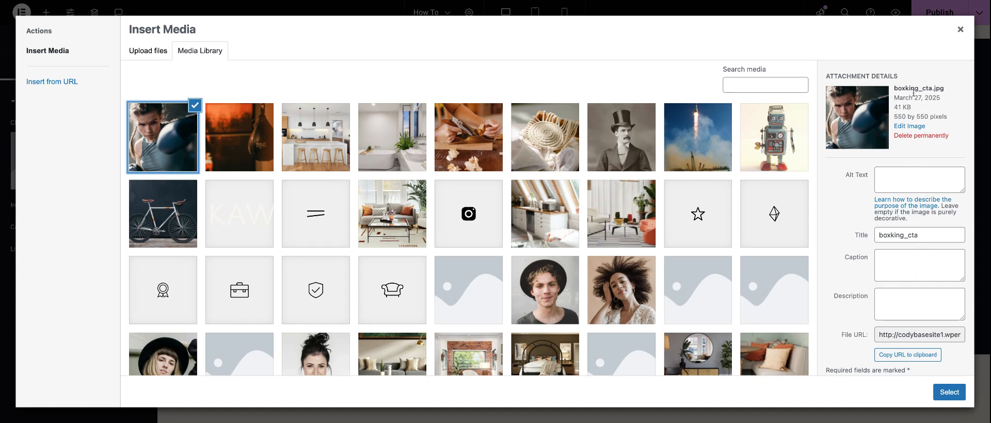
# Step: Examine the alt text, title, caption and description fields in the attachment details of boxking_cta.jpg
pyautogui.click(901, 175)
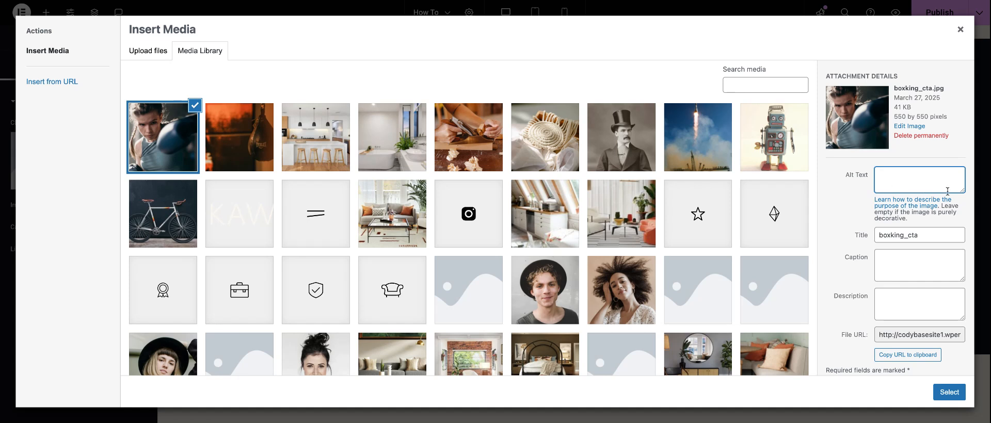
pyautogui.scroll(-1, 946, 188)
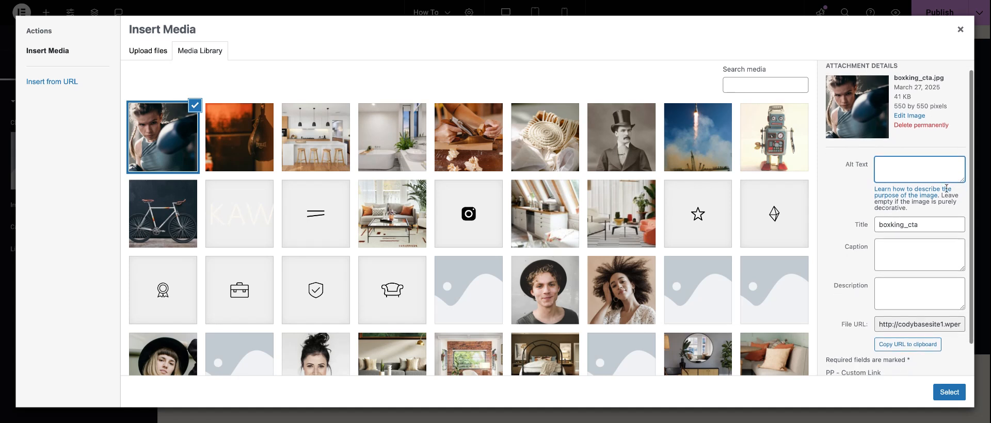
pyautogui.click(929, 213)
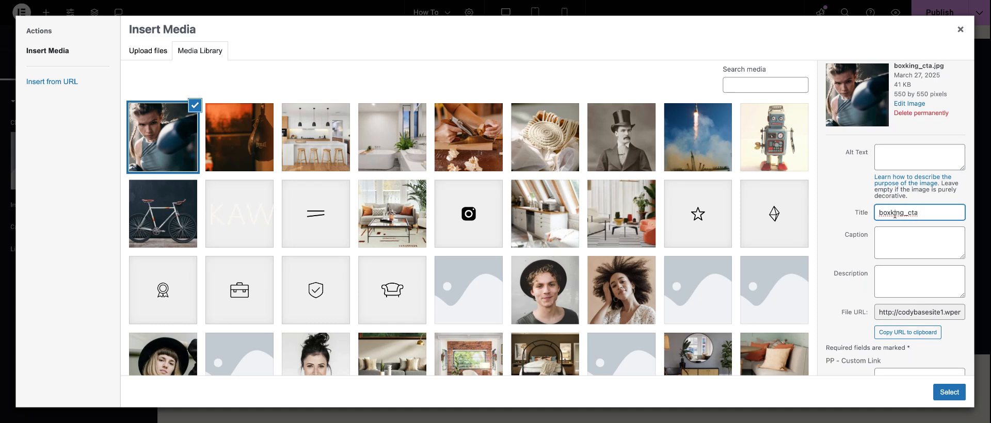
pyautogui.scroll(1, 903, 216)
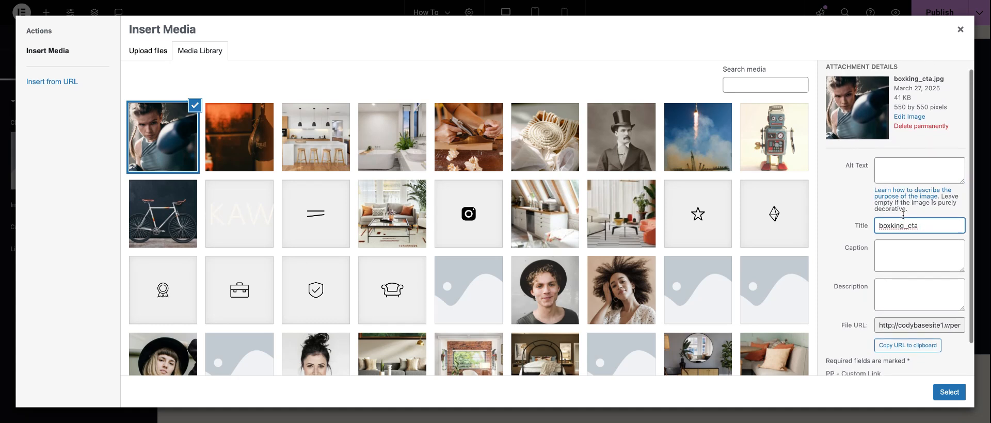
pyautogui.click(904, 80)
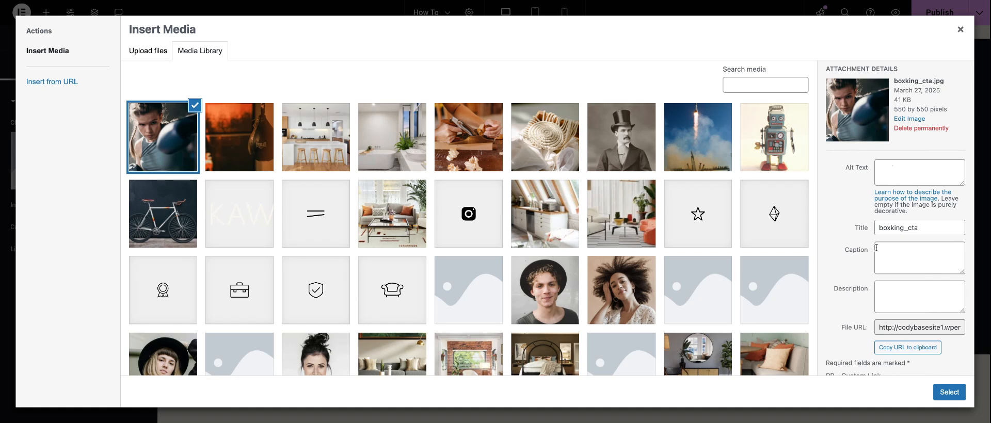
pyautogui.scroll(-1, 900, 227)
pyautogui.click(901, 229)
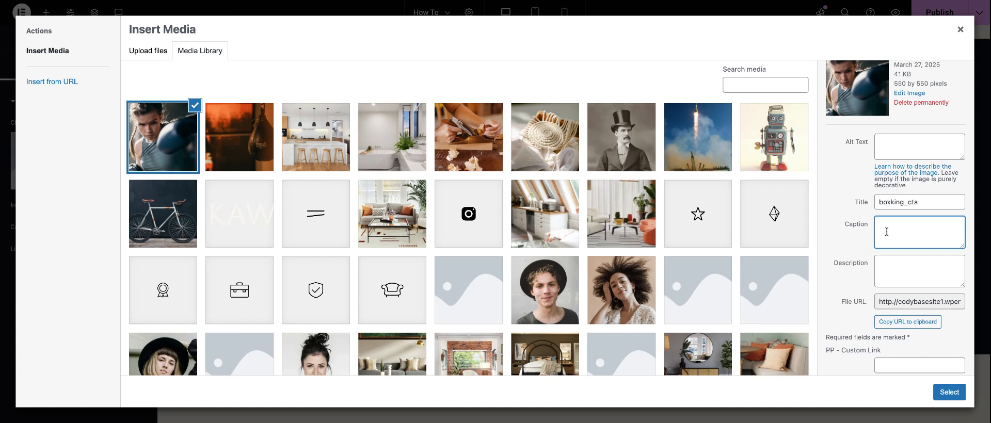
pyautogui.scroll(-1, 887, 232)
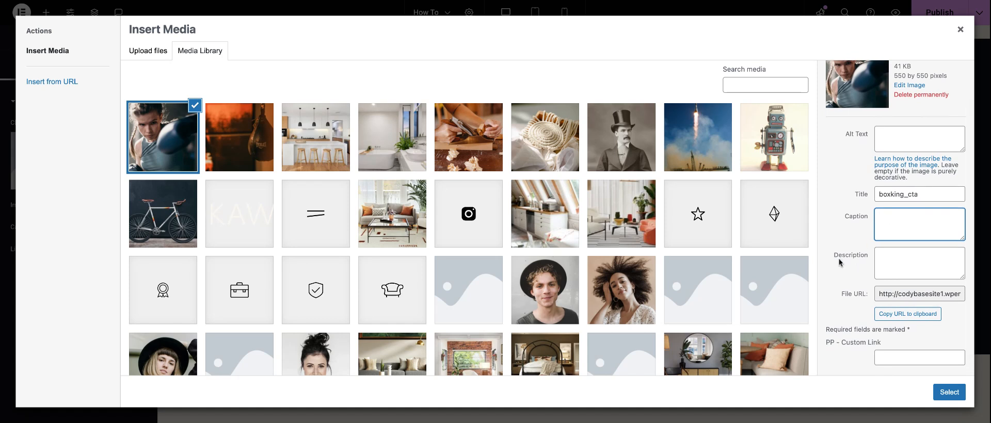
pyautogui.click(883, 254)
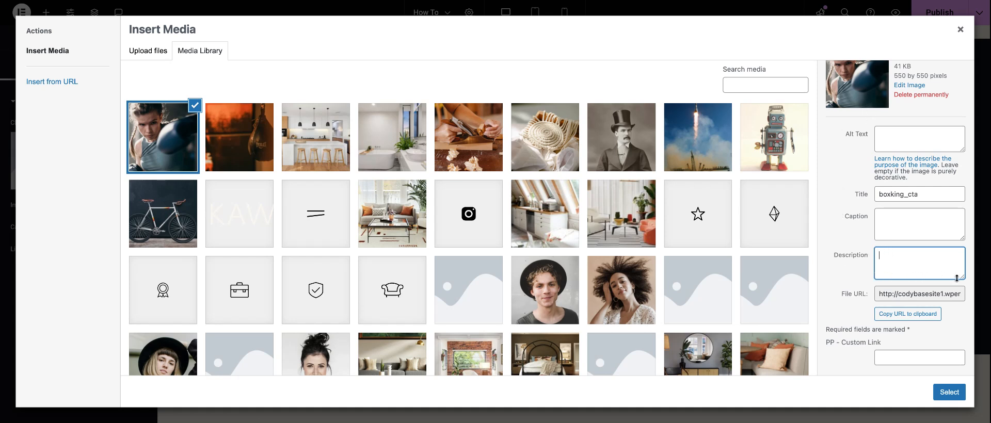
pyautogui.scroll(2, 953, 275)
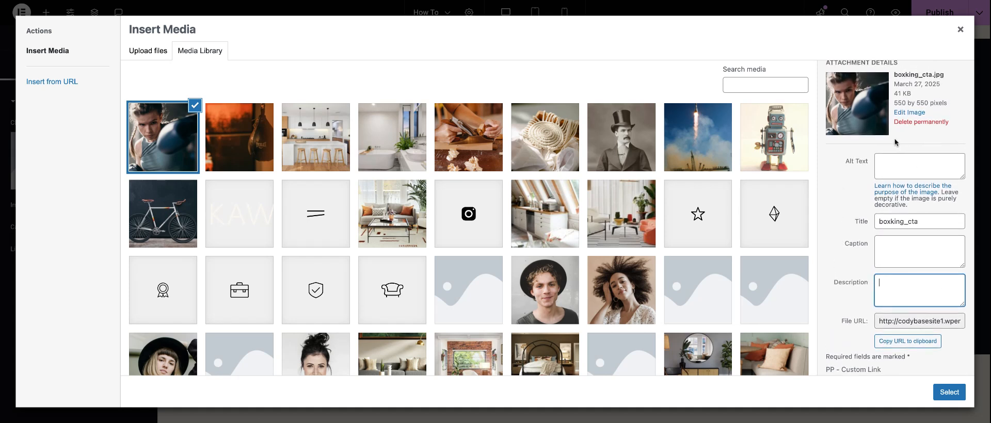
# Step: Insert the chosen photo and set its image resolution to Full after trying Thumbnail and Medium - 300 x 300
pyautogui.click(949, 392)
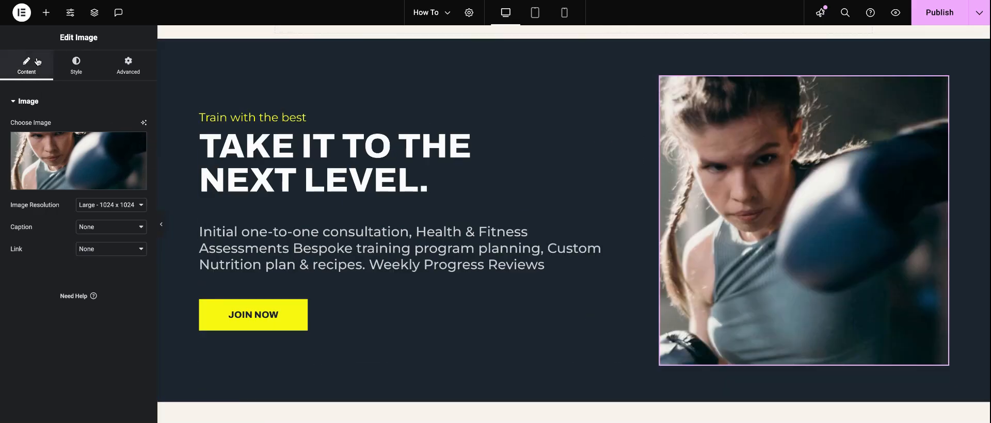
pyautogui.moveTo(42, 178)
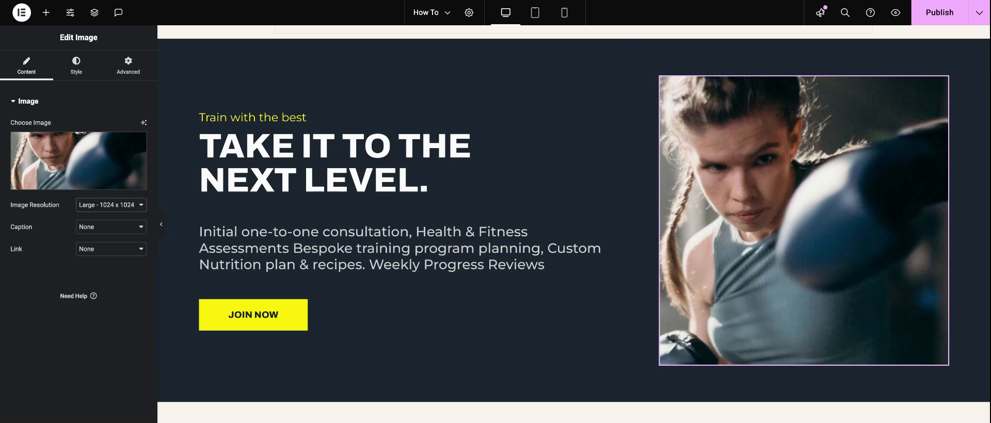
pyautogui.click(129, 177)
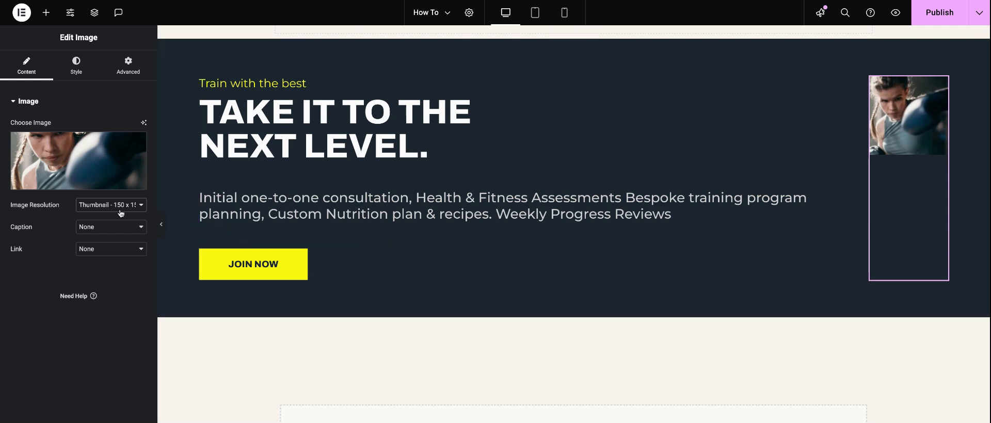
pyautogui.click(119, 219)
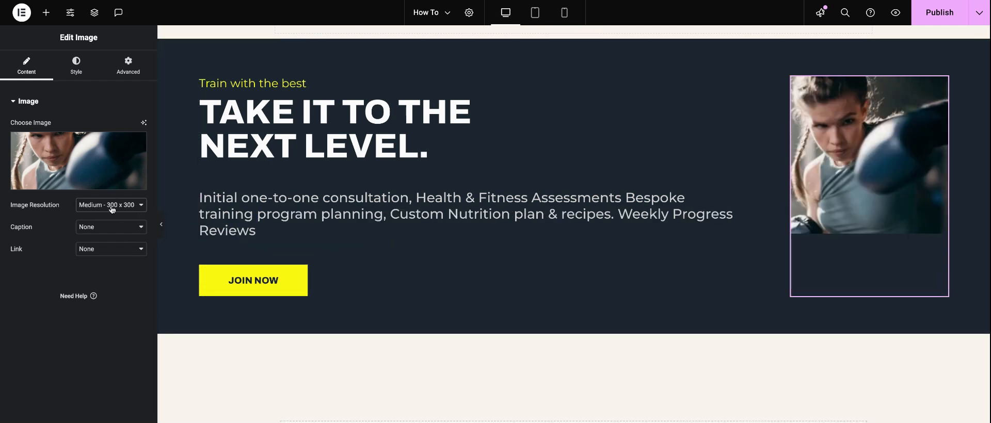
pyautogui.click(93, 295)
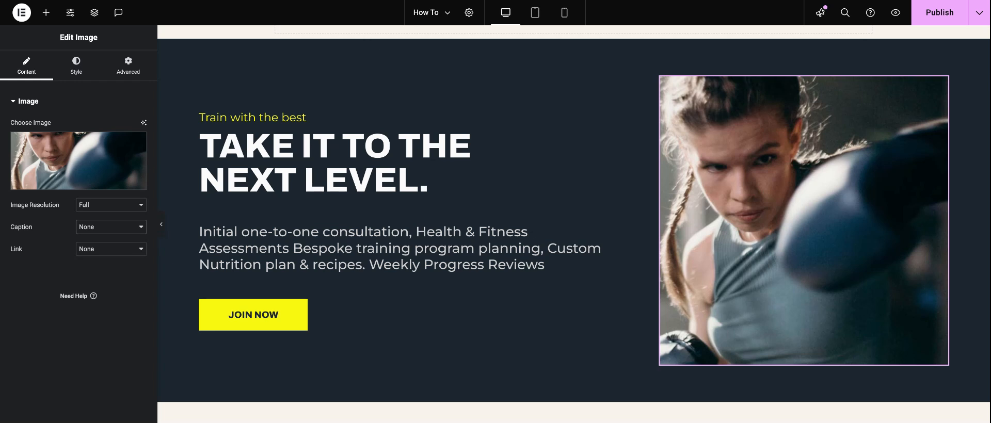
# Step: Try a custom caption reading "ashilashsdklj" on the image and clear its text
pyautogui.click(110, 248)
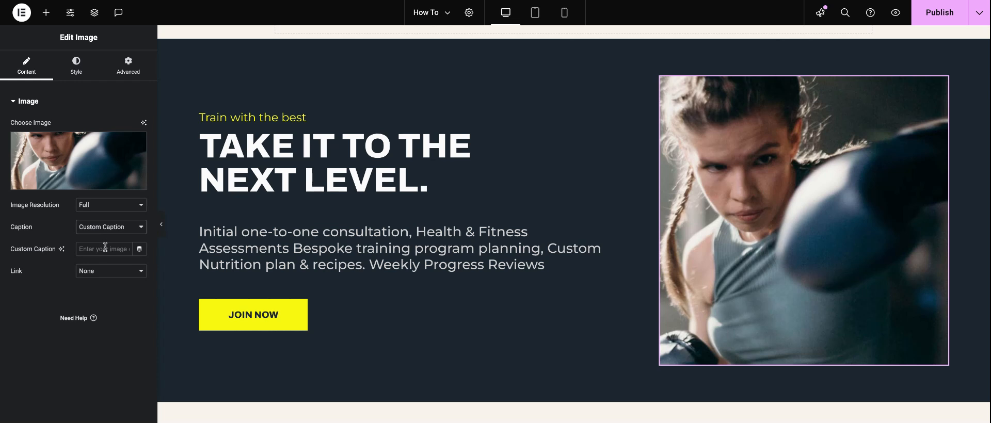
pyautogui.click(105, 247)
pyautogui.write('ashilashsdklj')
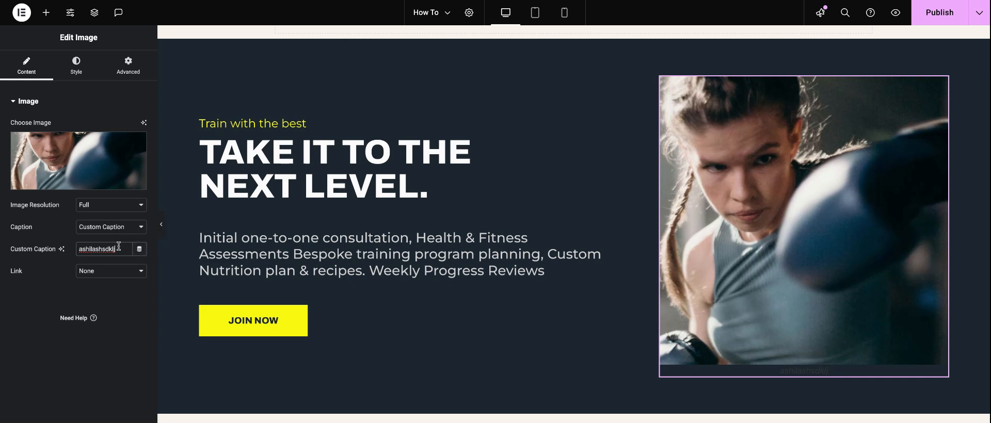
pyautogui.hotkey('ctrl', 'a')
pyautogui.press('BackSpace')
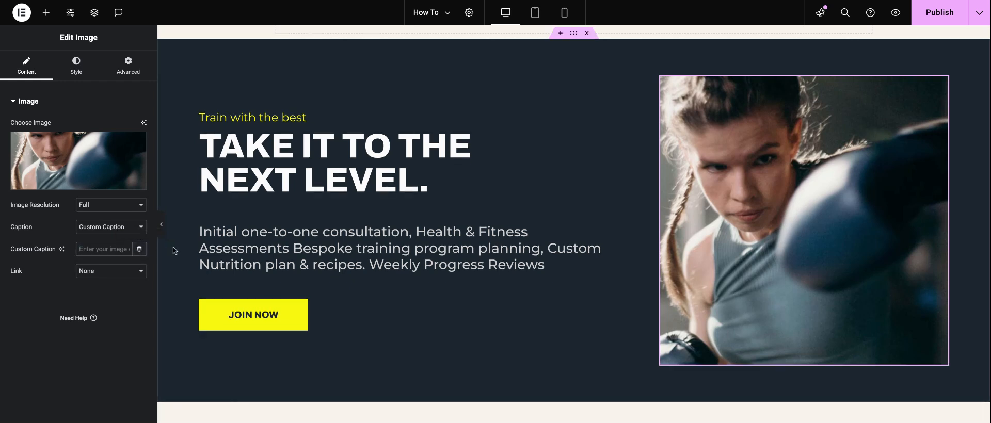
# Step: Look through the dynamic tags offered for the custom caption and set the image's caption to None
pyautogui.click(139, 249)
pyautogui.scroll(-1, 65, 309)
pyautogui.scroll(-5, 65, 310)
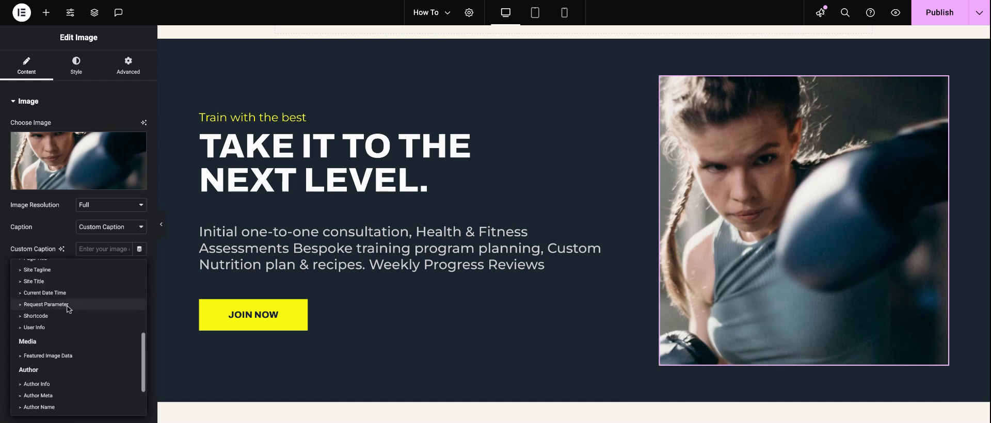
pyautogui.scroll(3, 57, 299)
pyautogui.scroll(5, 44, 281)
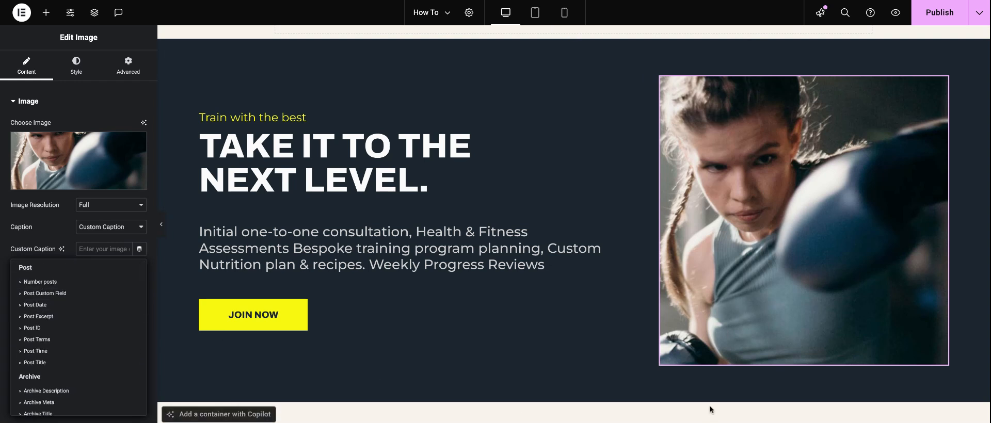
pyautogui.click(123, 247)
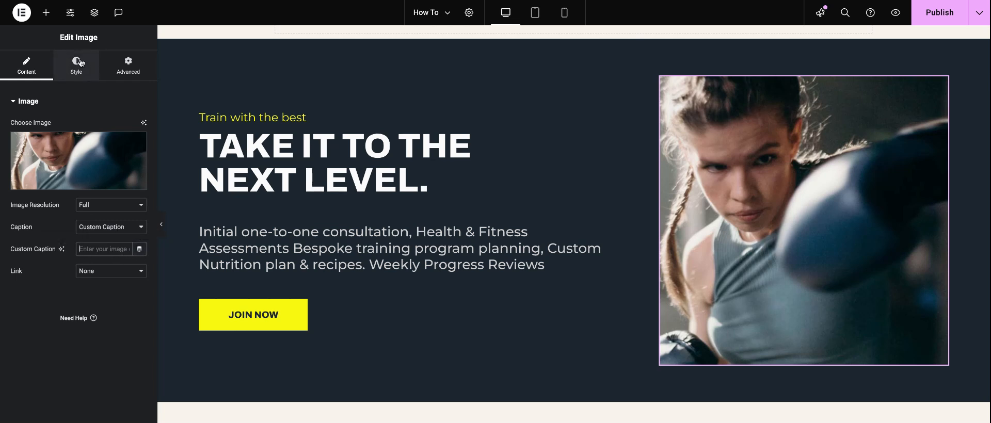
pyautogui.click(118, 229)
pyautogui.click(106, 211)
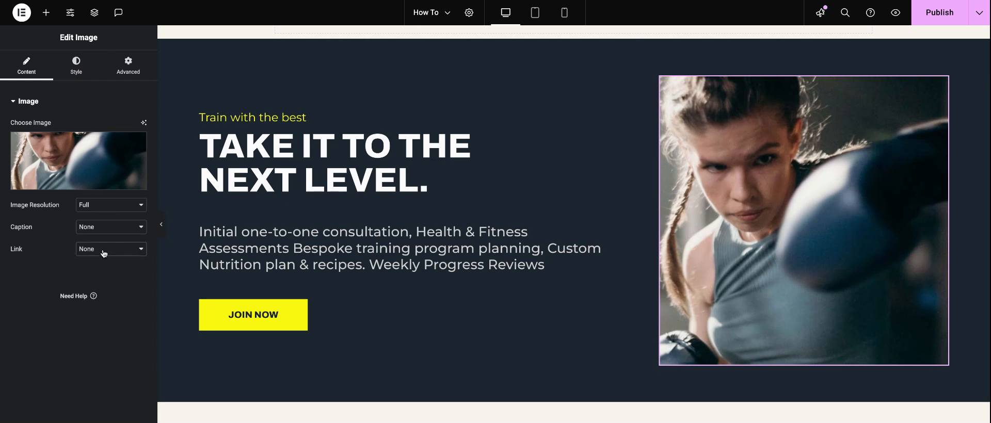
# Step: Link the image to its media file with Lightbox set to Yes, and open the image in the lightbox
pyautogui.click(104, 250)
pyautogui.click(109, 267)
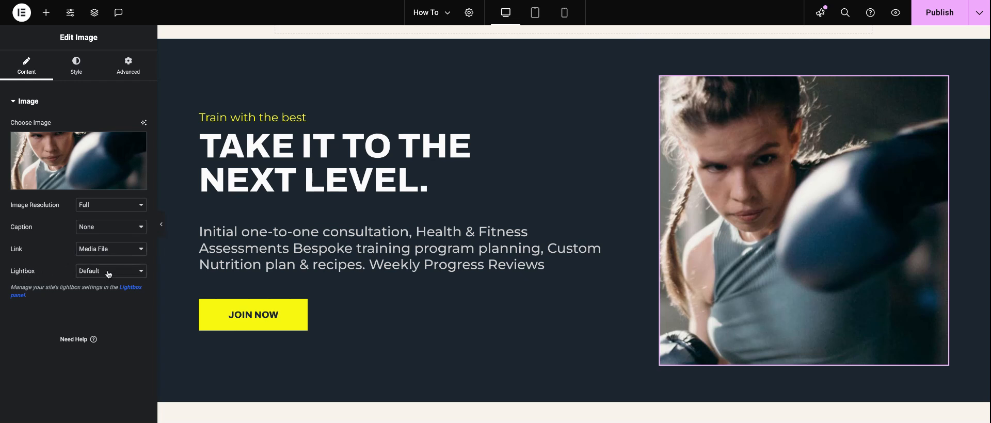
pyautogui.click(98, 286)
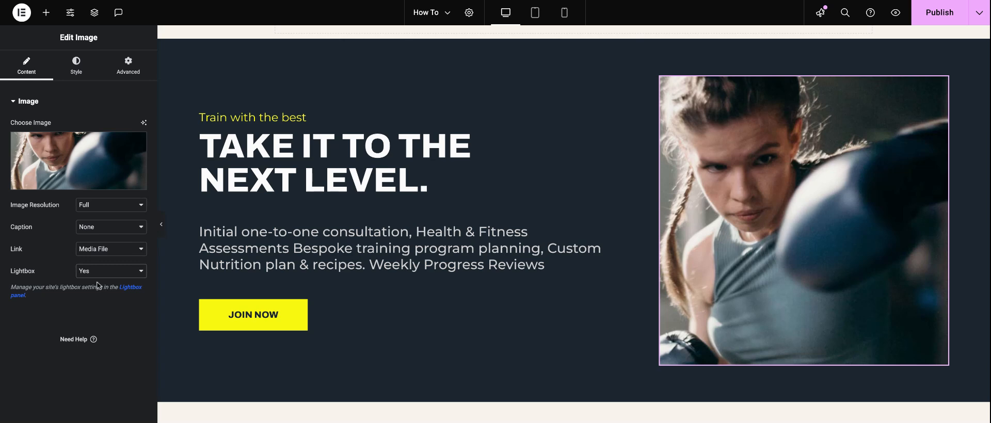
pyautogui.click(798, 244)
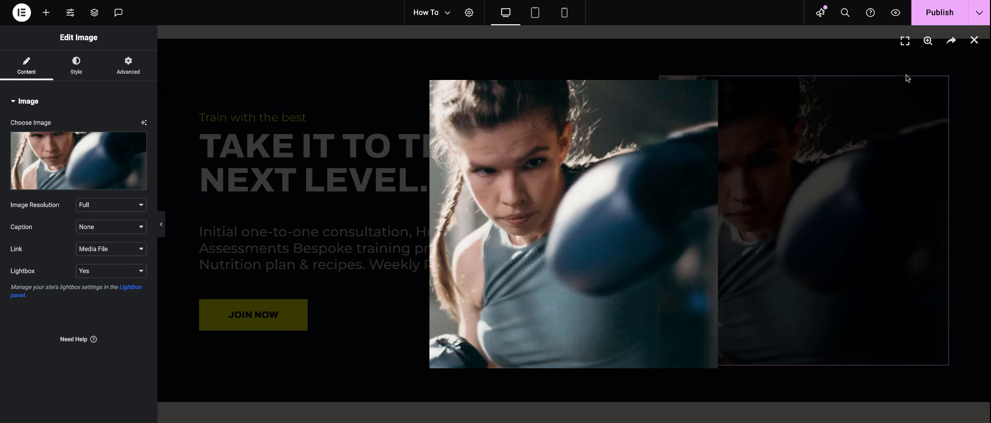
# Step: Set the image's Lightbox option to Default and preview the image in the lightbox
pyautogui.click(973, 41)
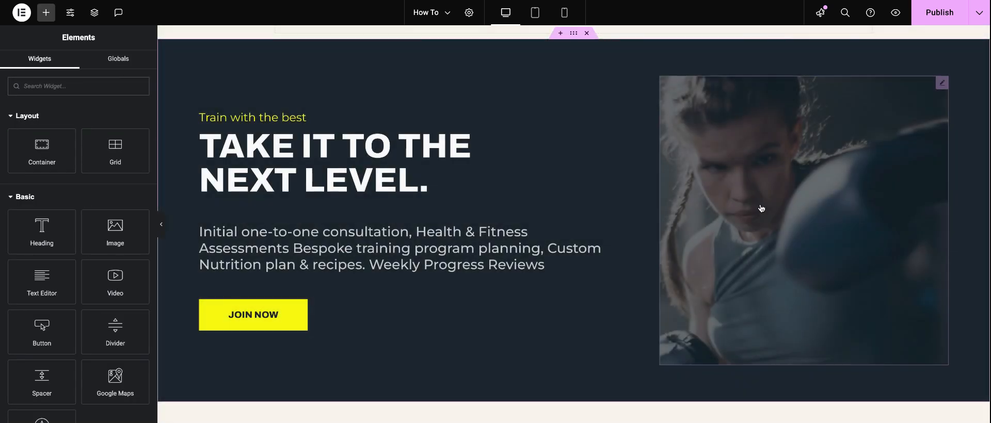
pyautogui.click(743, 200)
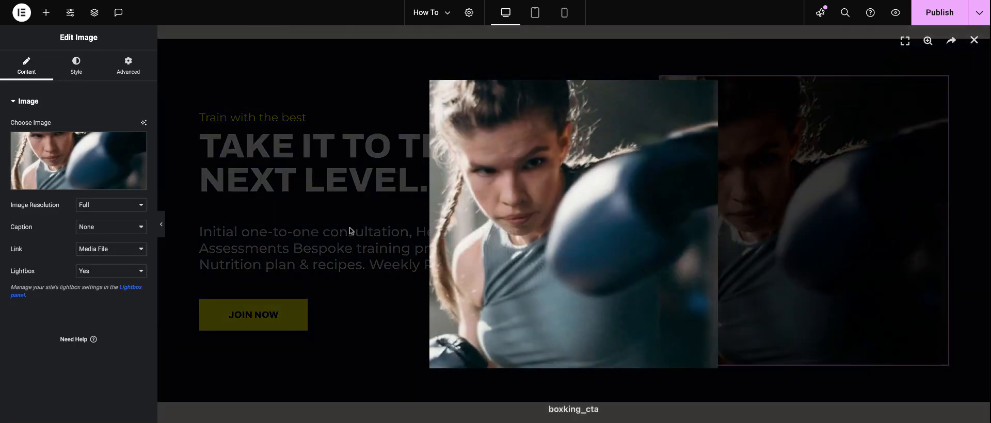
pyautogui.click(101, 277)
pyautogui.click(974, 41)
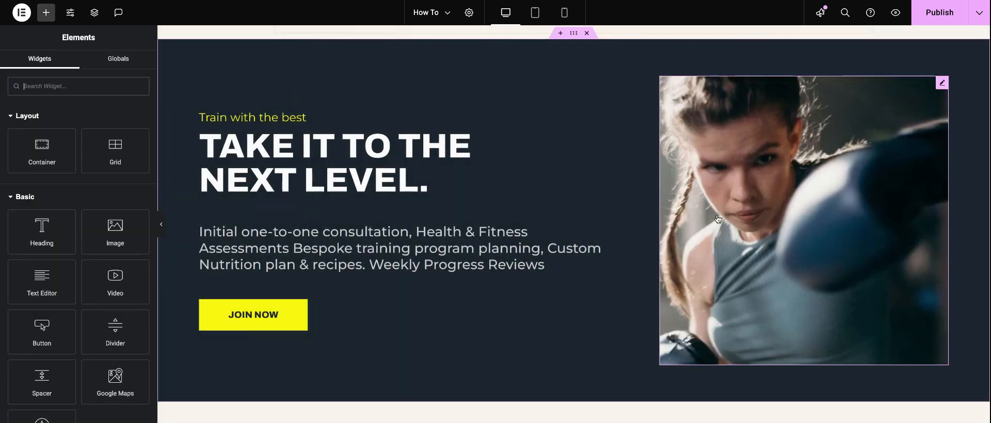
pyautogui.click(748, 218)
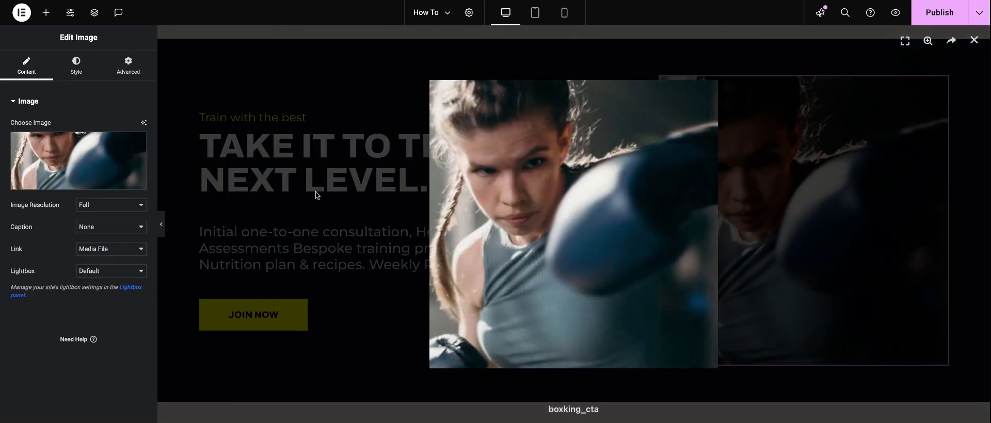
pyautogui.click(973, 40)
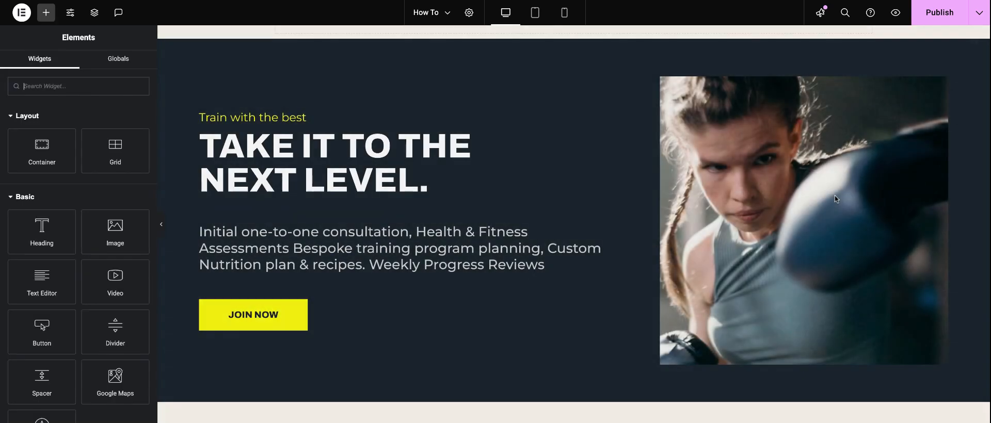
pyautogui.click(788, 208)
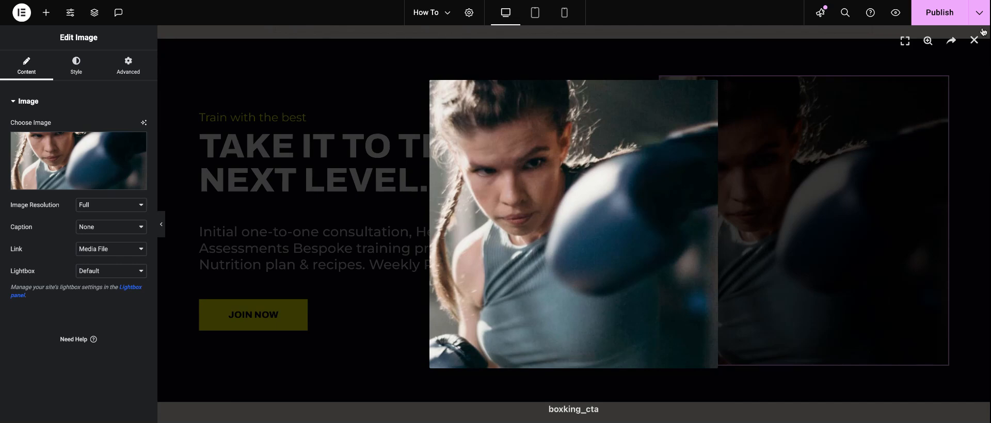
pyautogui.click(974, 41)
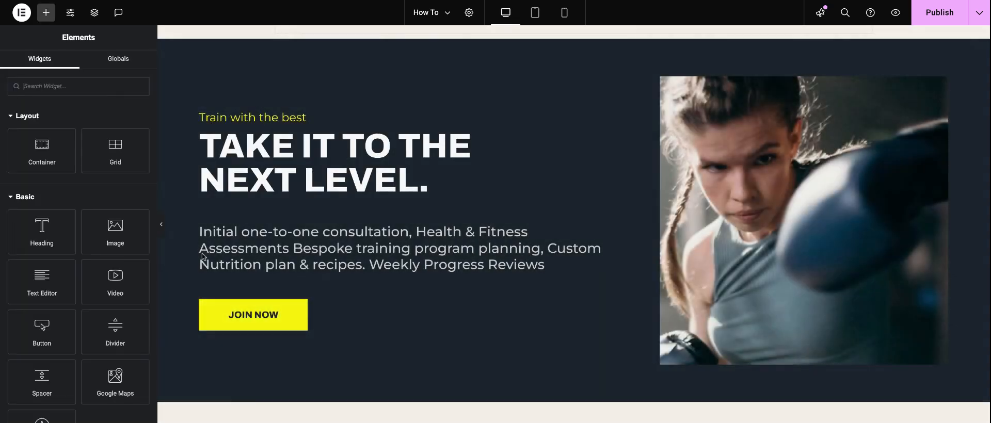
# Step: Set the image's link to None, close the lightbox and reselect the image
pyautogui.click(797, 236)
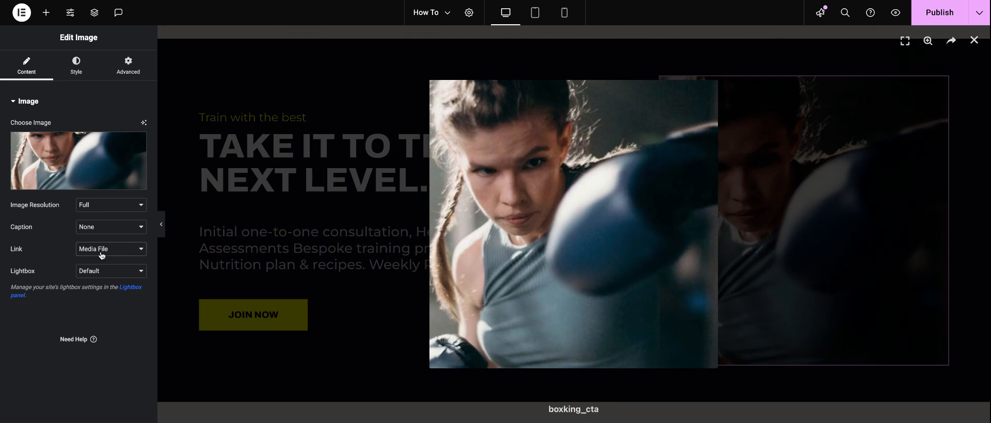
pyautogui.click(102, 255)
pyautogui.click(100, 244)
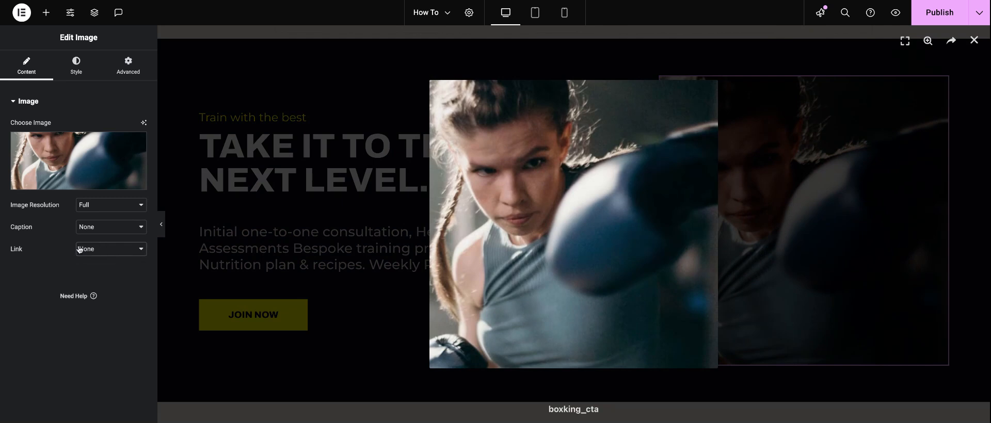
pyautogui.click(973, 39)
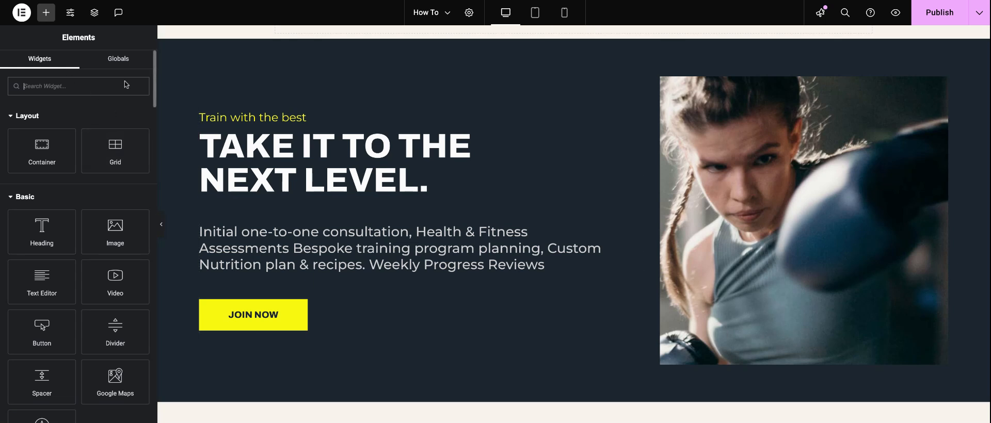
pyautogui.click(822, 199)
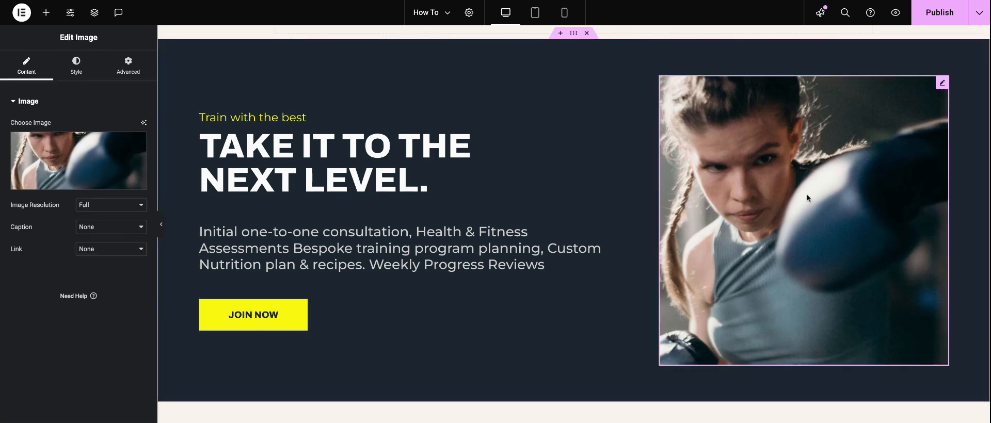
# Step: Try an image height of 228 px with object fit Contain and object position Center Left
pyautogui.click(77, 65)
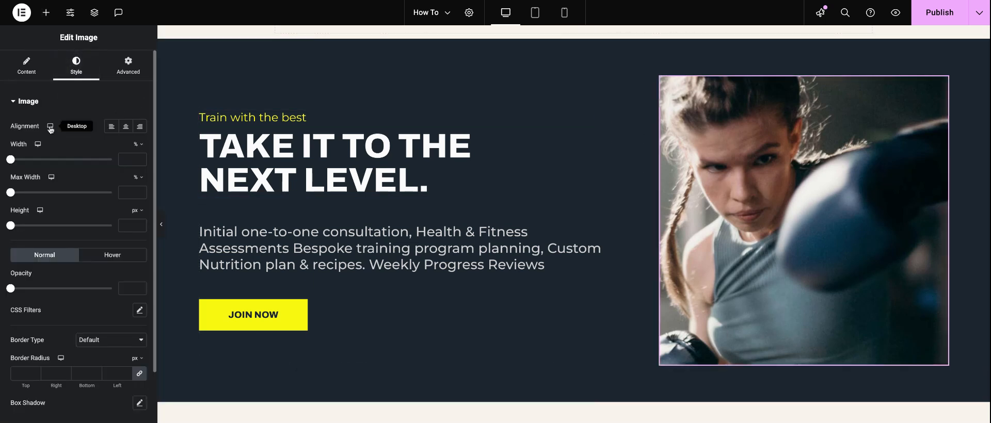
pyautogui.scroll(-1, 93, 140)
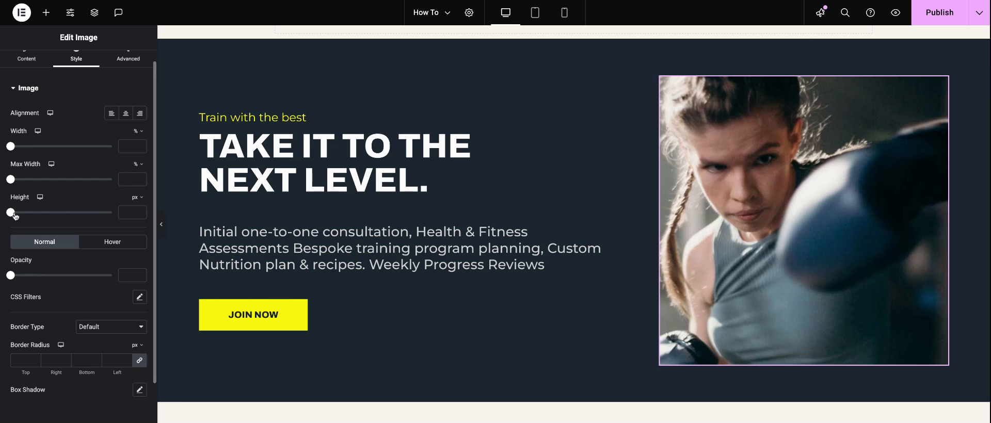
pyautogui.moveTo(10, 212); pyautogui.dragTo(57, 213)
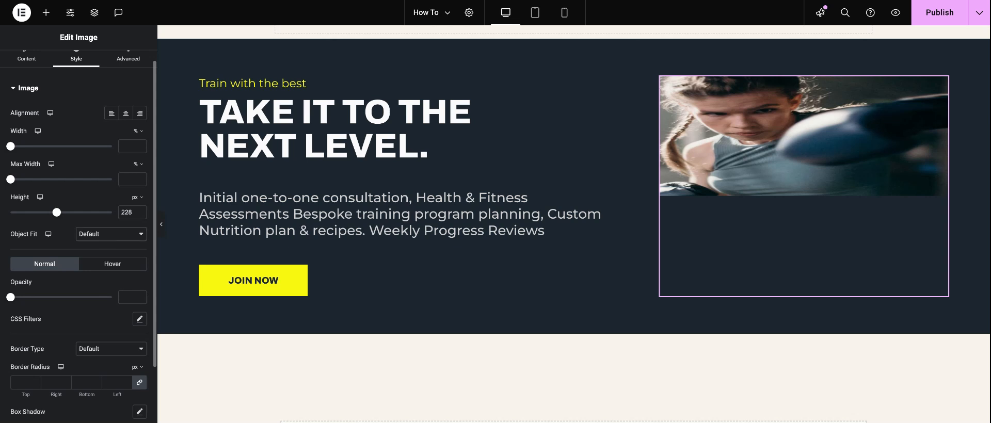
pyautogui.click(106, 272)
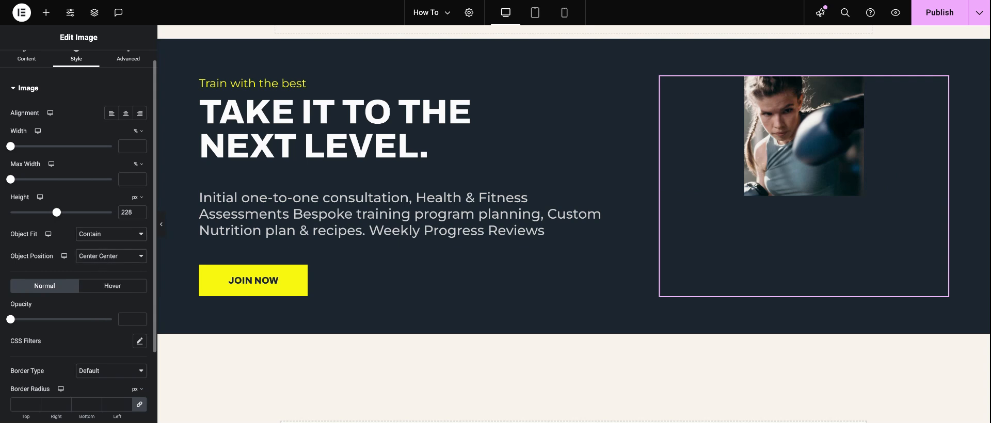
pyautogui.click(110, 275)
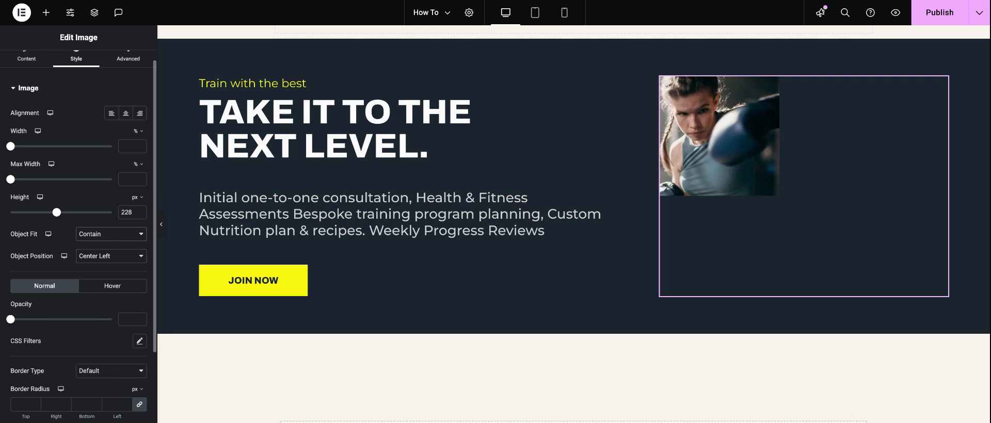
# Step: Reset the image's object fit to Default and clear its height
pyautogui.click(104, 206)
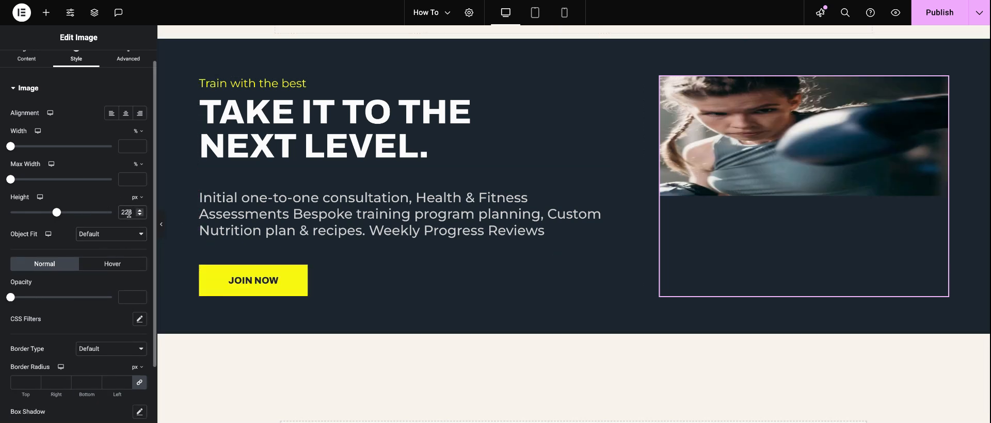
pyautogui.press('BackSpace')
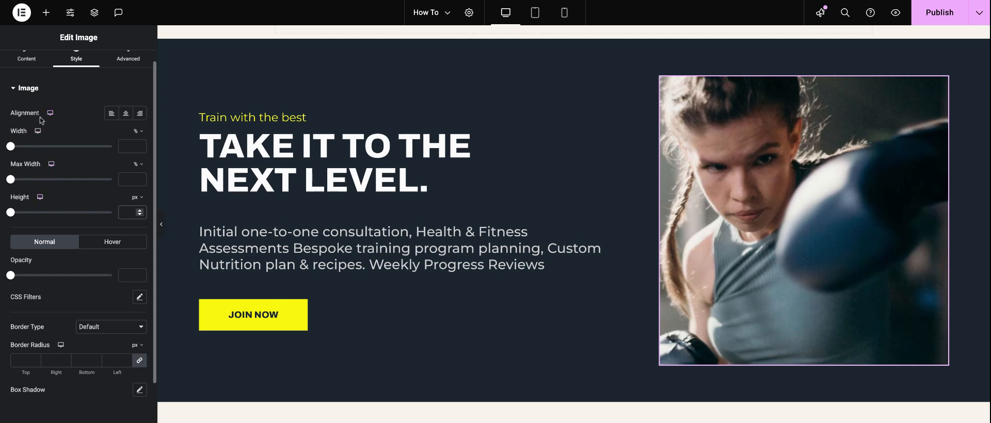
# Step: Try a reduced normal-state opacity on the image and clear it, and reset its CSS filters to default
pyautogui.click(39, 197)
pyautogui.scroll(-1, 49, 242)
pyautogui.scroll(-1, 49, 242)
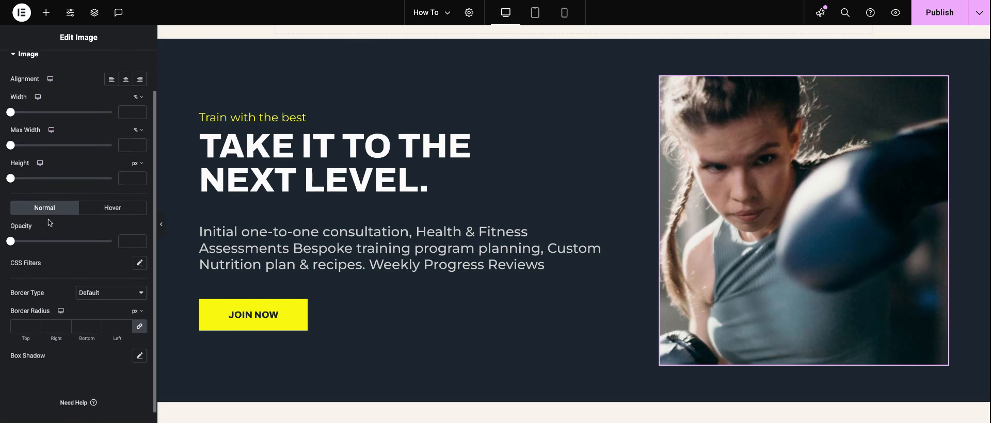
pyautogui.scroll(-1, 47, 217)
pyautogui.scroll(-1, 47, 218)
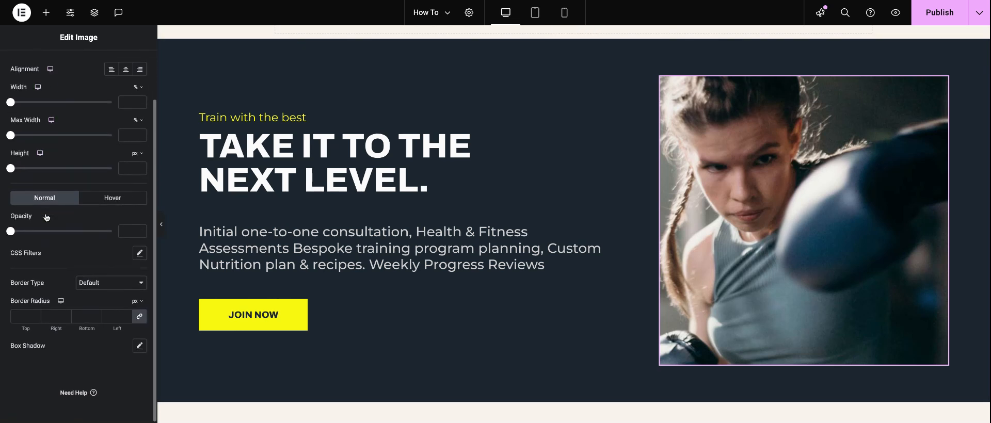
pyautogui.scroll(-1, 591, 283)
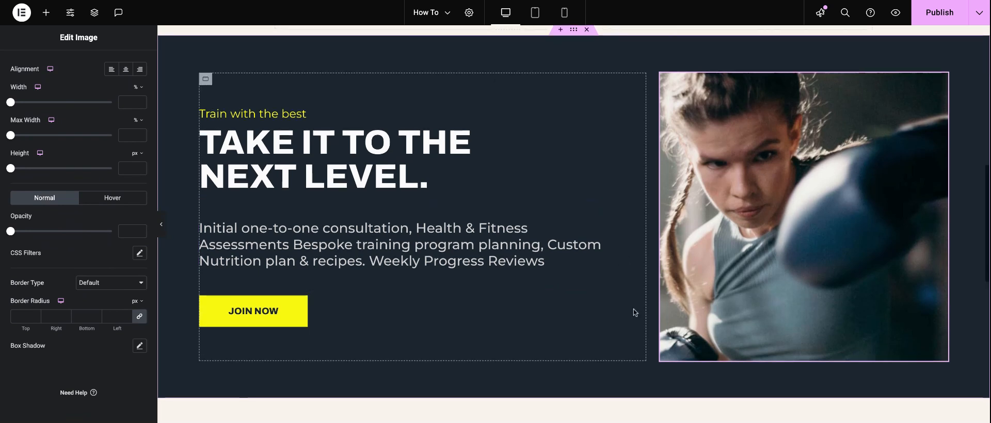
pyautogui.scroll(1, 637, 310)
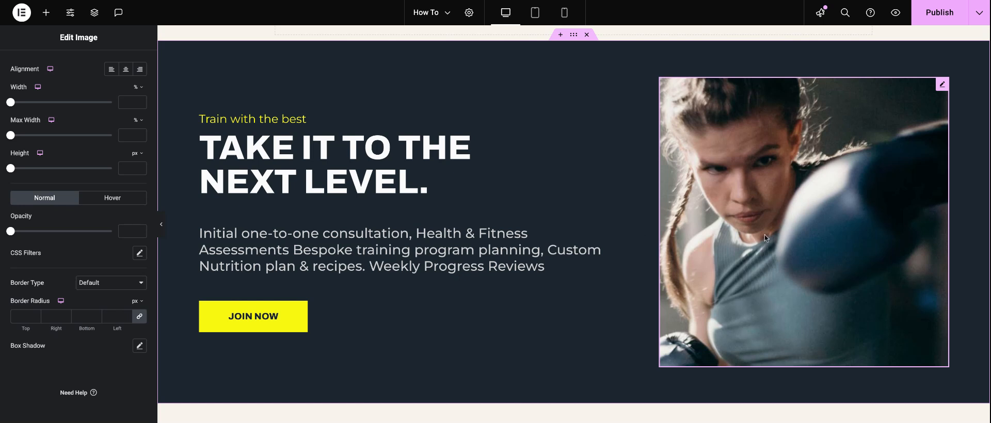
pyautogui.moveTo(10, 232)
pyautogui.mouseDown()
pyautogui.moveTo(40, 231)
pyautogui.moveTo(10, 231)
pyautogui.mouseUp()
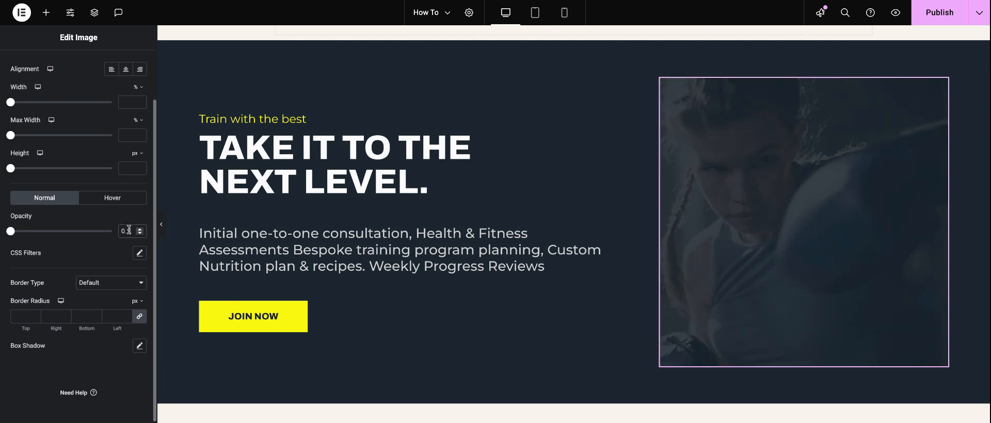
pyautogui.press('BackSpace')
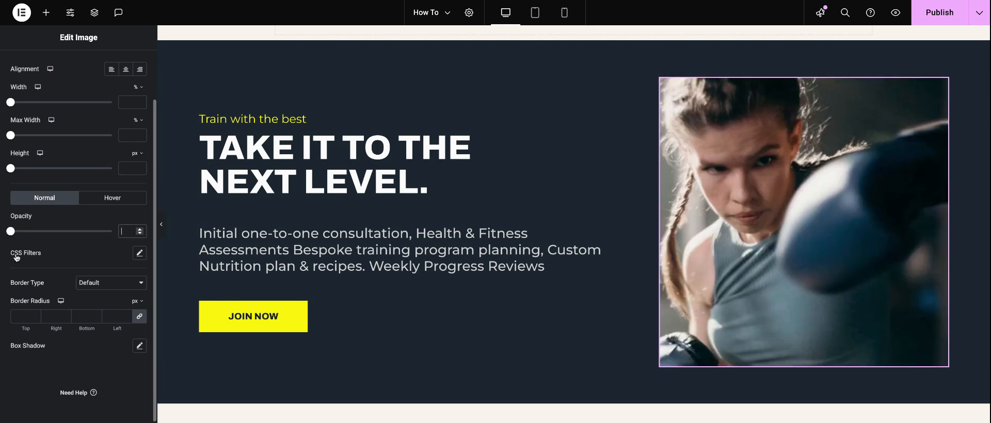
pyautogui.click(139, 253)
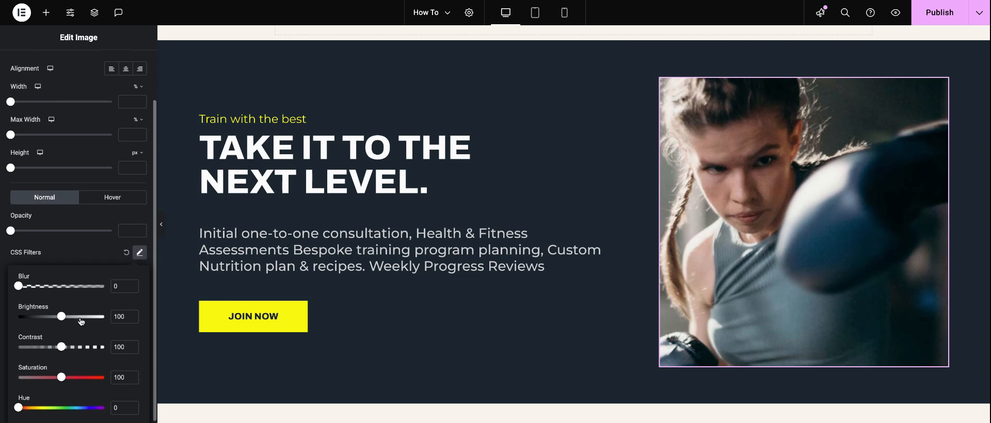
pyautogui.click(124, 251)
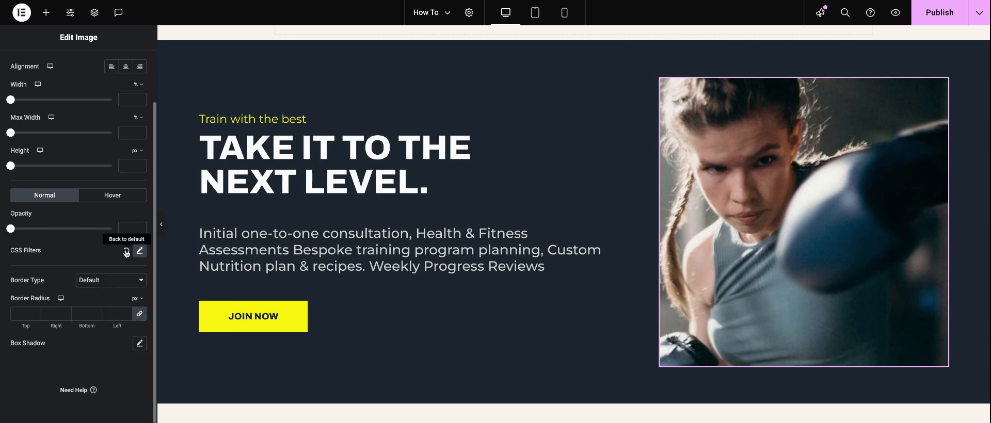
# Step: Set the image's hover-state opacity to 0.57
pyautogui.click(111, 199)
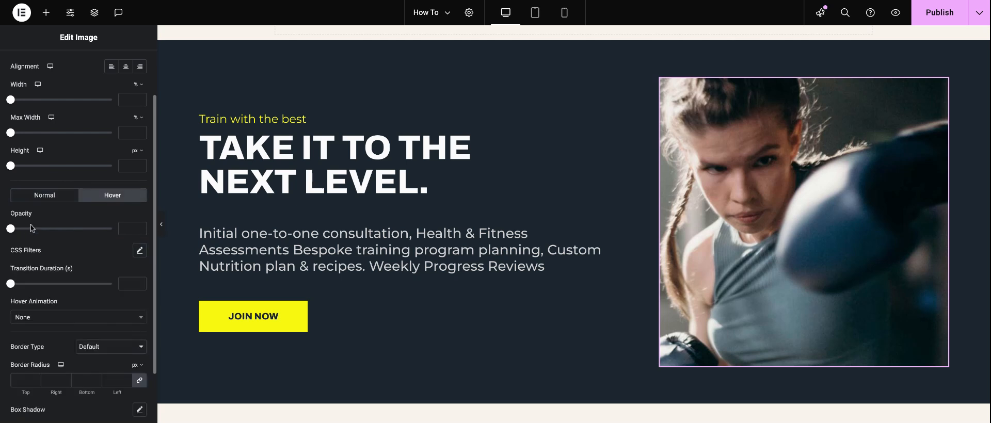
pyautogui.moveTo(10, 229); pyautogui.dragTo(64, 229)
pyautogui.scroll(-1, 67, 284)
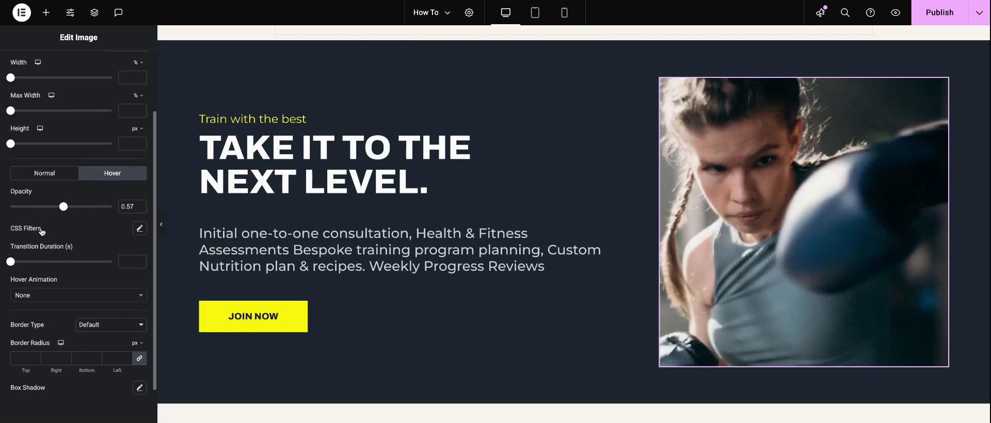
# Step: Apply the Grow Rotate hover animation to the image with a transition duration of 1.1 seconds
pyautogui.click(48, 300)
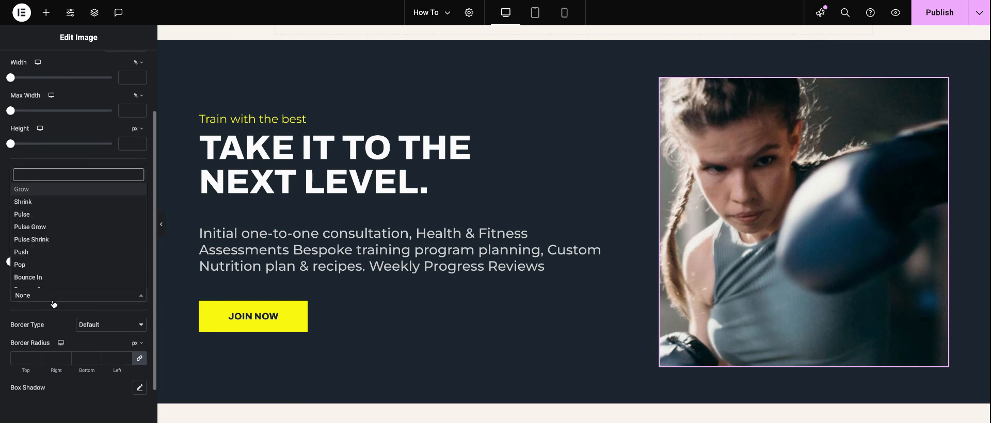
pyautogui.scroll(-3, 51, 270)
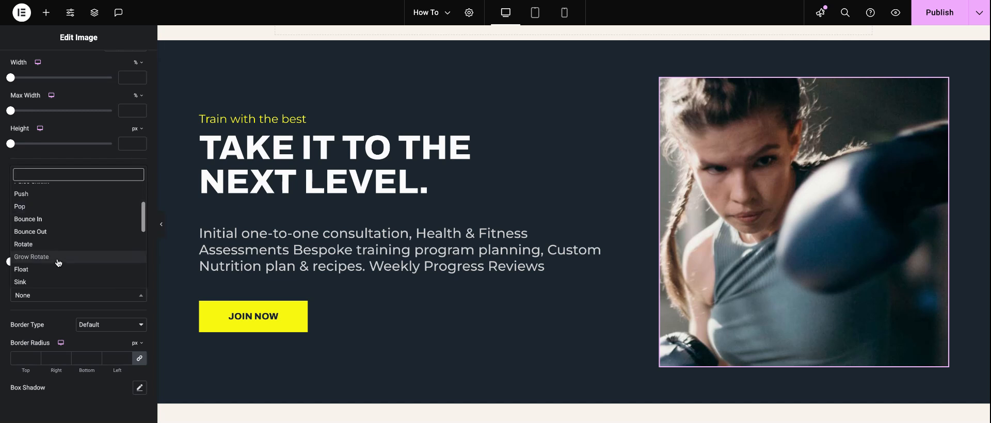
pyautogui.scroll(-1, 45, 261)
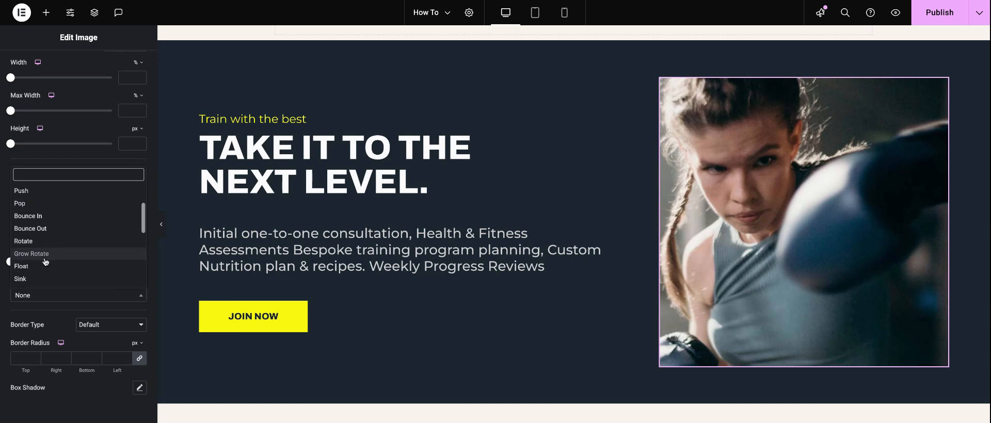
pyautogui.click(46, 255)
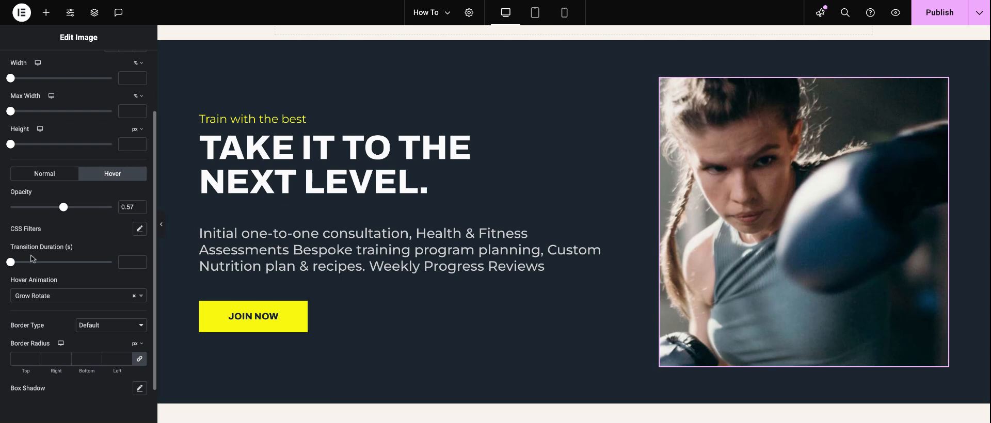
pyautogui.moveTo(12, 263); pyautogui.dragTo(48, 263)
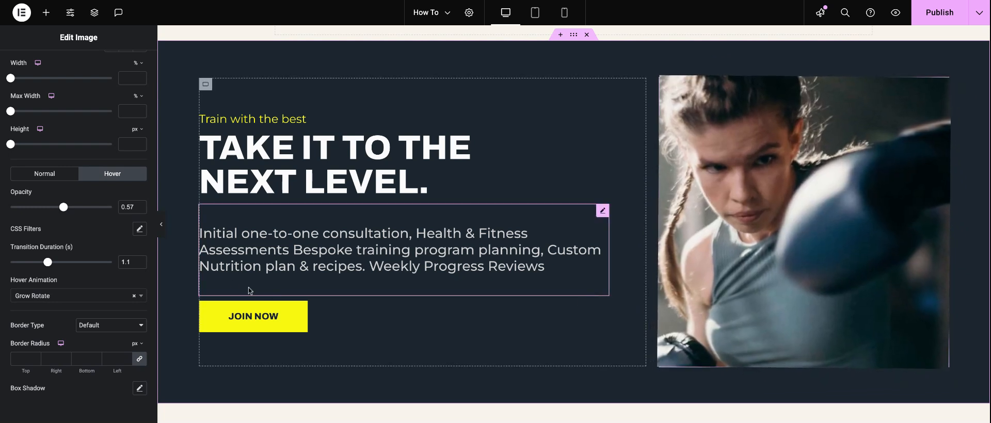
# Step: Clear the image's hover transition duration and remove its Grow Rotate hover animation
pyautogui.doubleClick(130, 263)
pyautogui.press('BackSpace')
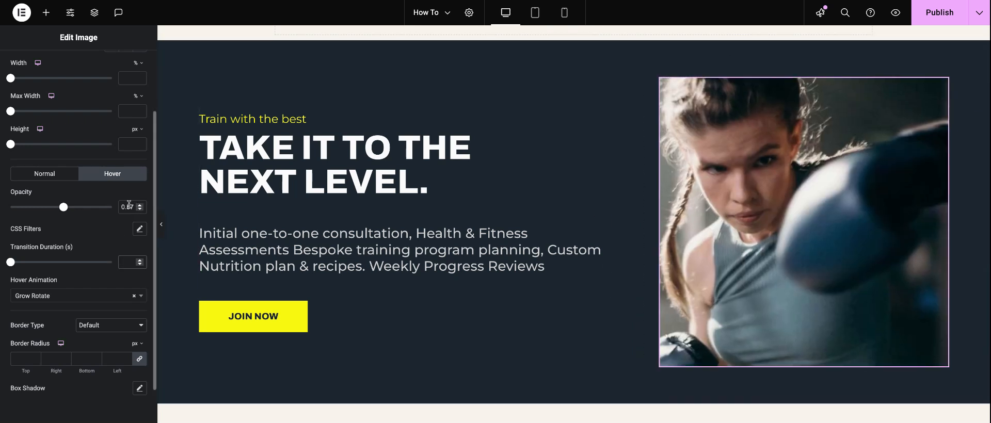
pyautogui.click(133, 296)
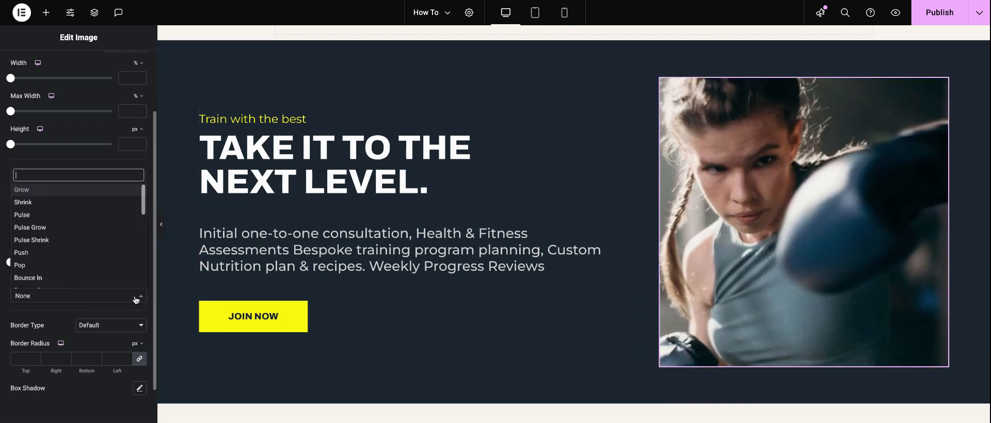
# Step: Clear the image's hover-state opacity, leaving the hover animation at None
pyautogui.click(27, 155)
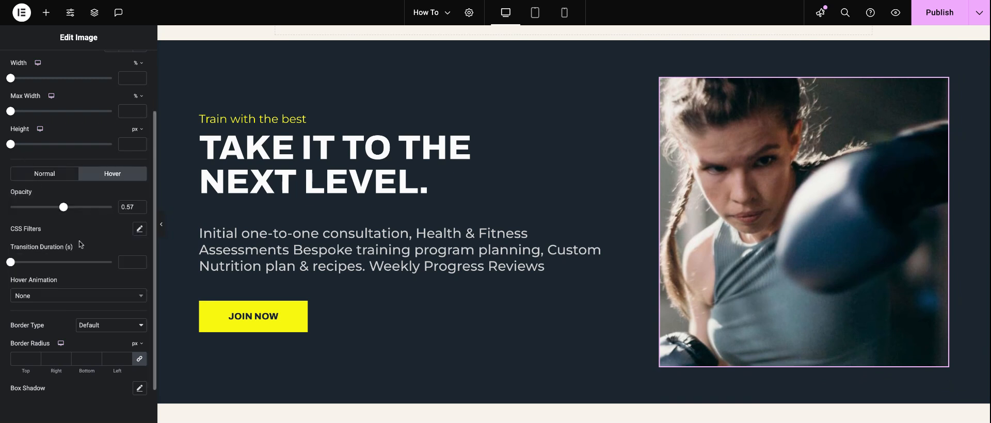
pyautogui.doubleClick(127, 207)
pyautogui.press('BackSpace')
# Step: Give the image a solid border with a linked width of 10 px on all four sides
pyautogui.scroll(-2, 61, 289)
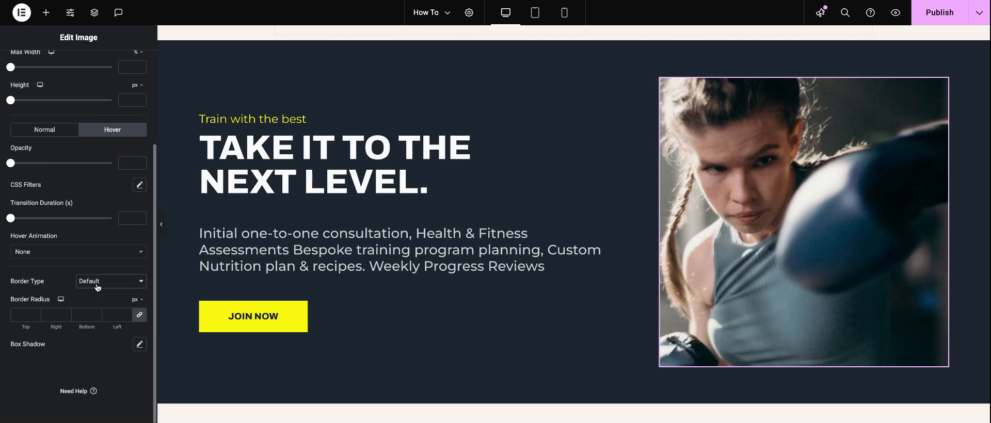
pyautogui.click(103, 306)
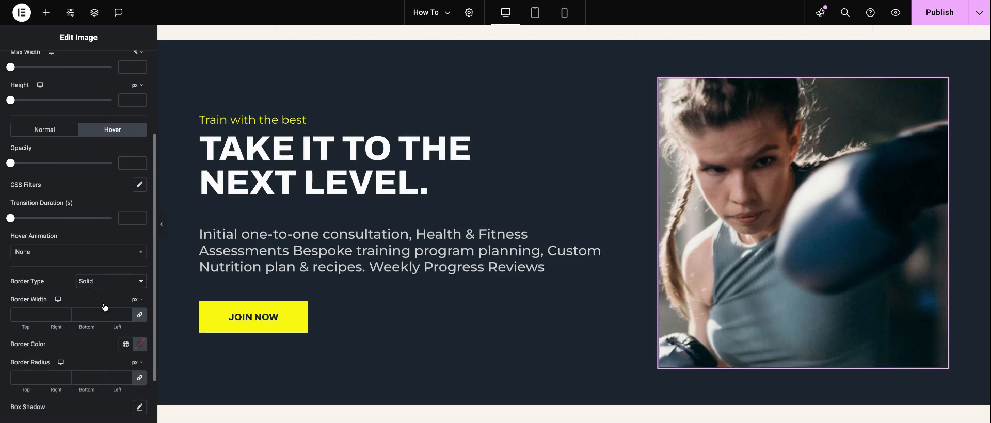
pyautogui.scroll(-1, 94, 300)
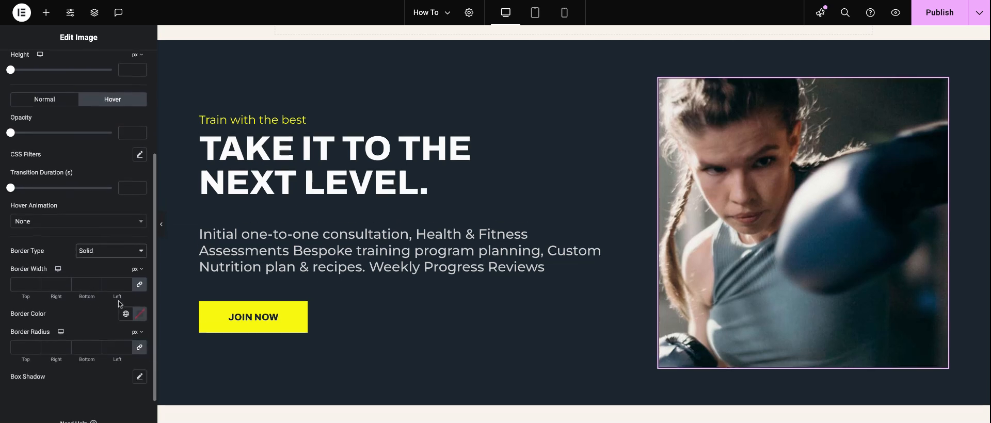
pyautogui.click(26, 284)
pyautogui.write('10')
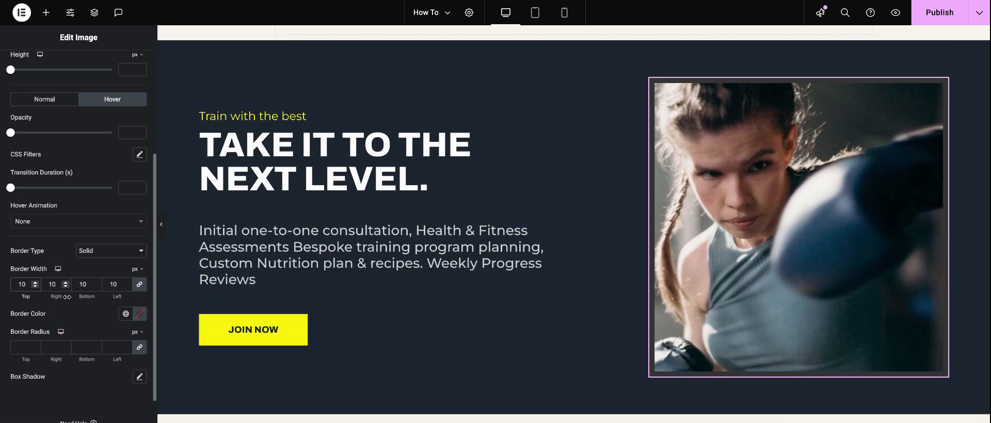
# Step: Unlink the image's border widths and set only the bottom width to 12 px
pyautogui.click(140, 285)
pyautogui.click(86, 284)
pyautogui.press('BackSpace')
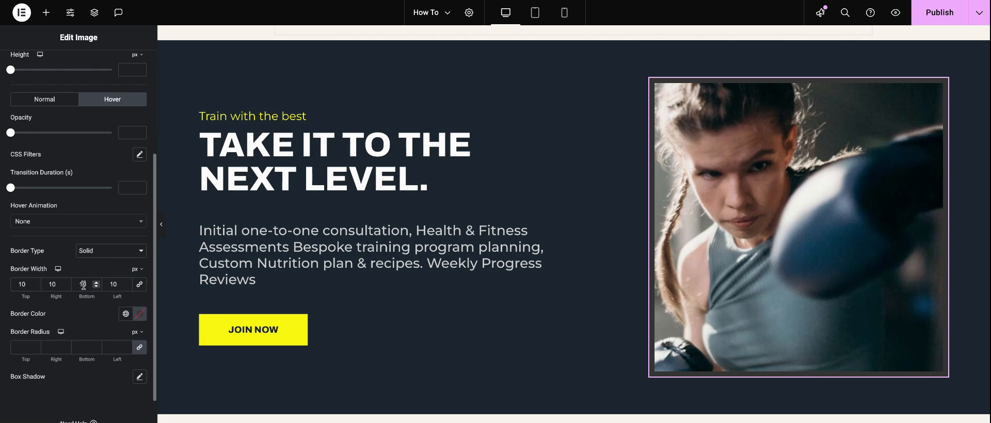
pyautogui.write('5')
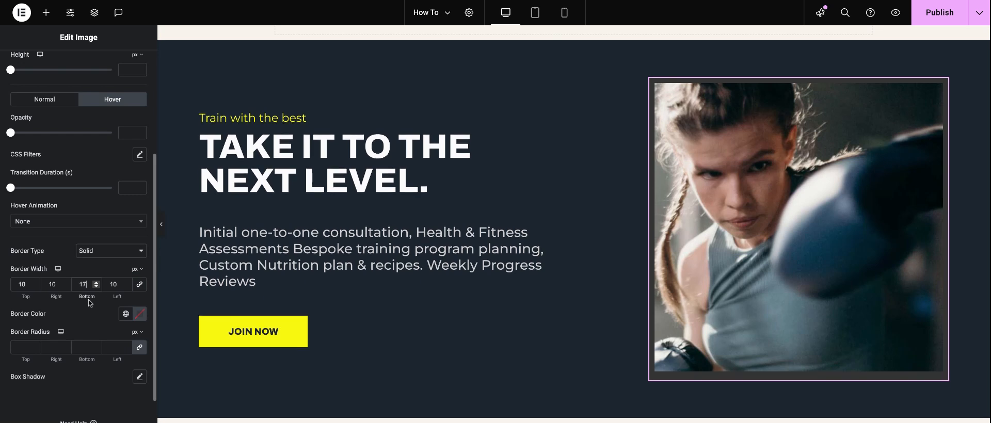
pyautogui.press('BackSpace')
pyautogui.write('2')
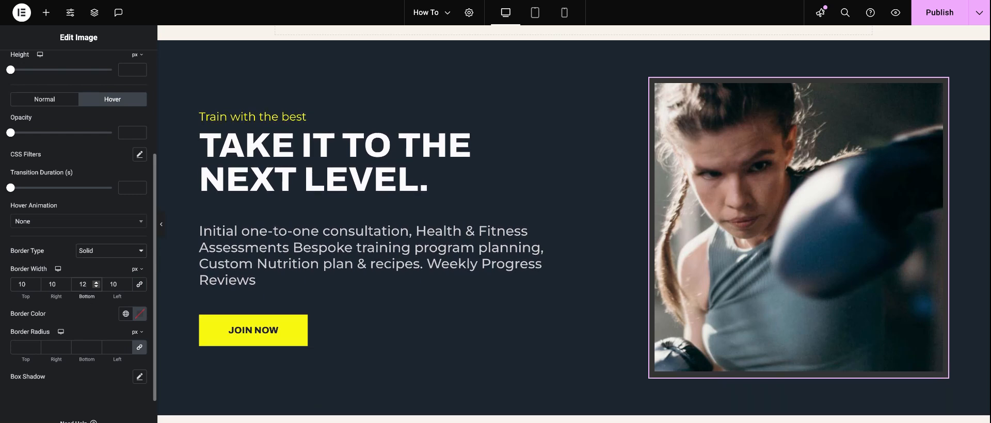
# Step: Relink the border widths at 0 and return the image's border type to Default
pyautogui.click(143, 287)
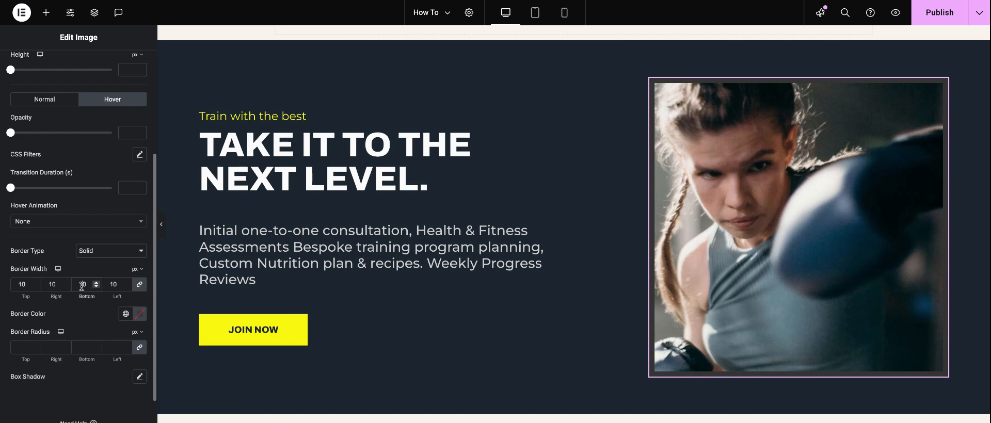
pyautogui.write('0')
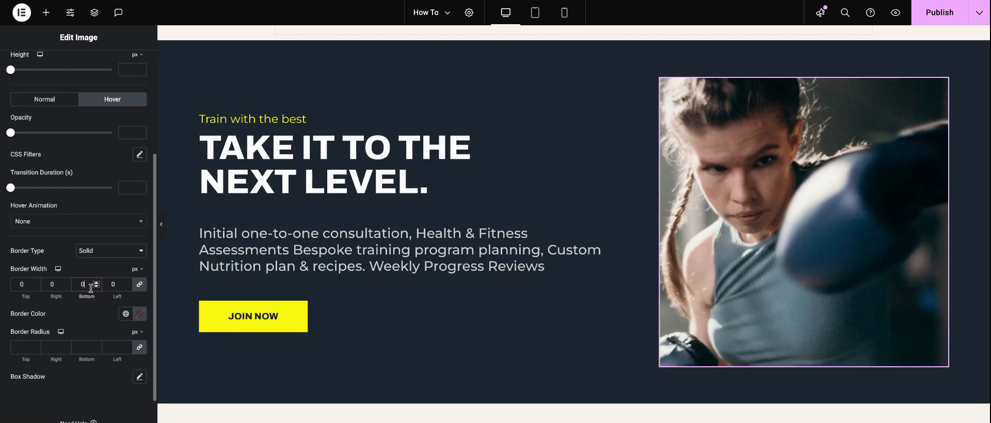
pyautogui.click(107, 253)
pyautogui.click(99, 241)
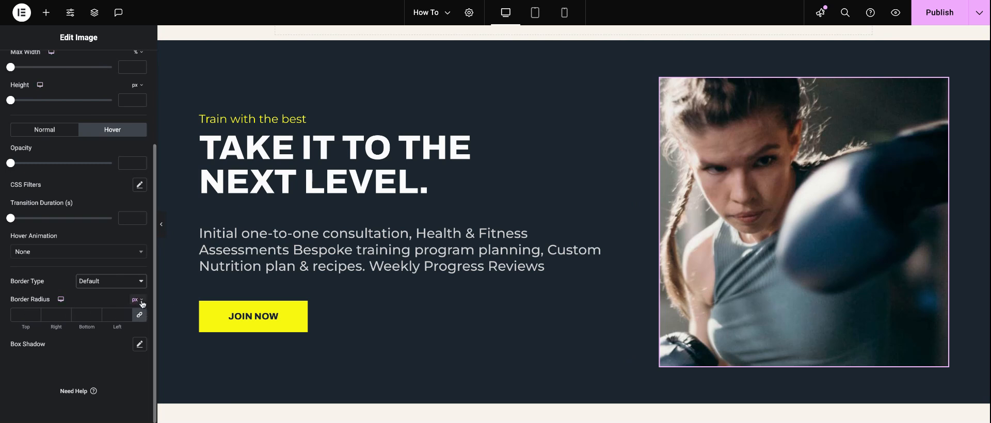
# Step: Switch the image's border radius unit to percent and set all four linked values to 50
pyautogui.click(142, 301)
pyautogui.click(135, 316)
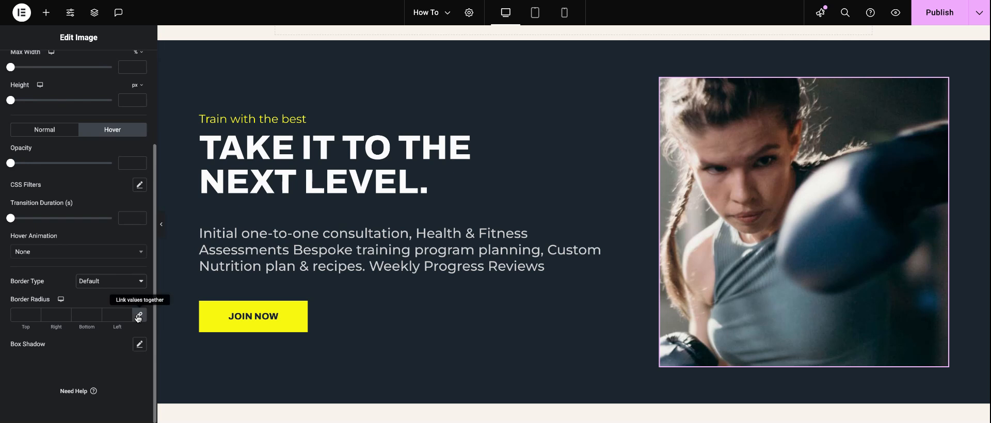
pyautogui.click(23, 313)
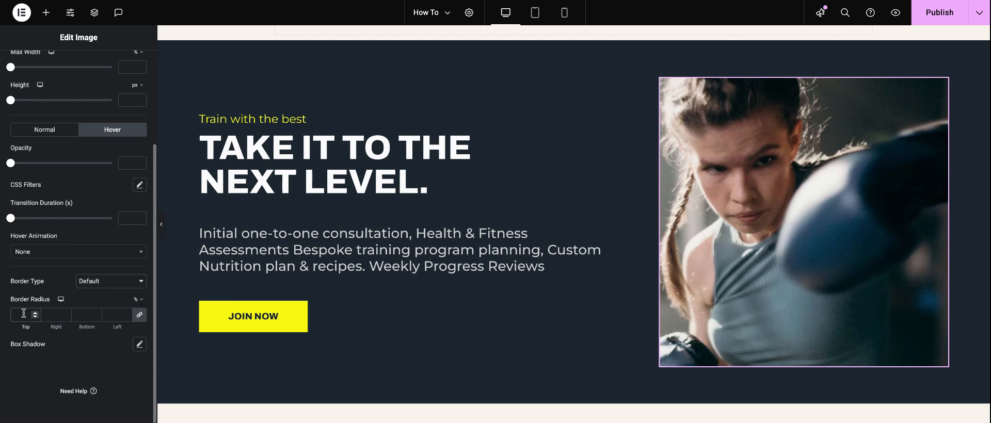
pyautogui.write('50')
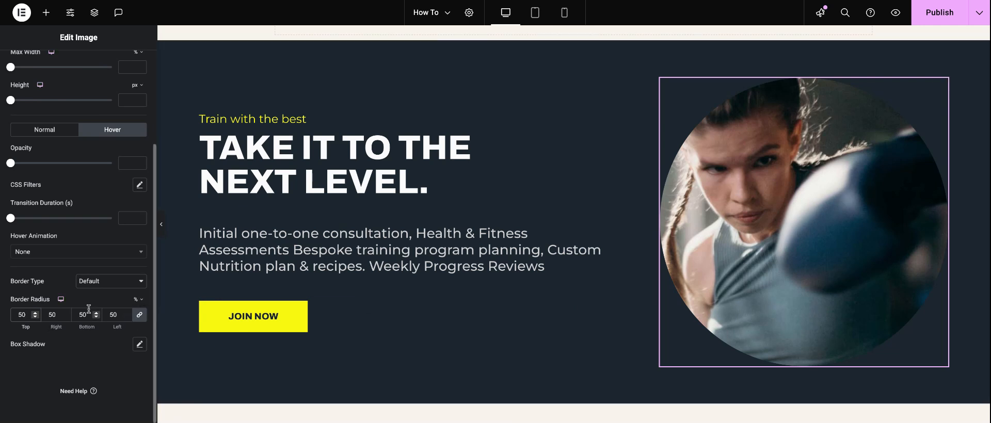
# Step: Unlink the image's border radius values and lower only the bottom one to 41%
pyautogui.click(139, 315)
pyautogui.click(81, 315)
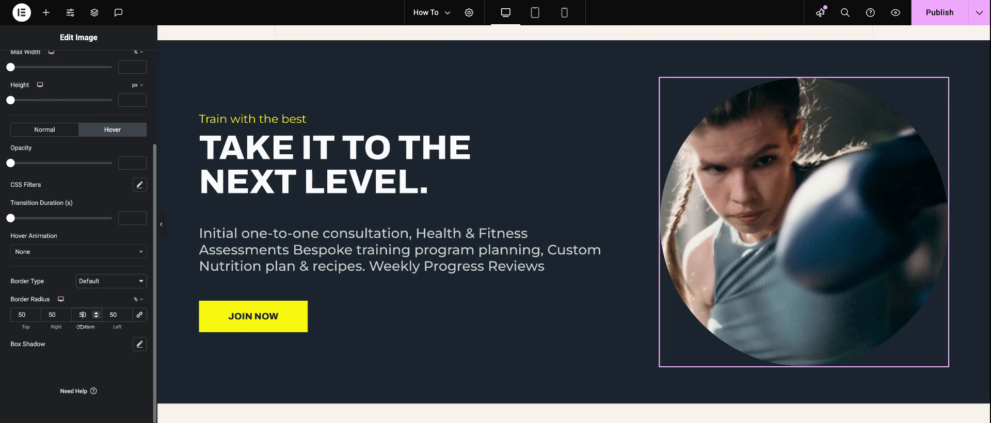
pyautogui.moveTo(80, 327); pyautogui.dragTo(74, 327)
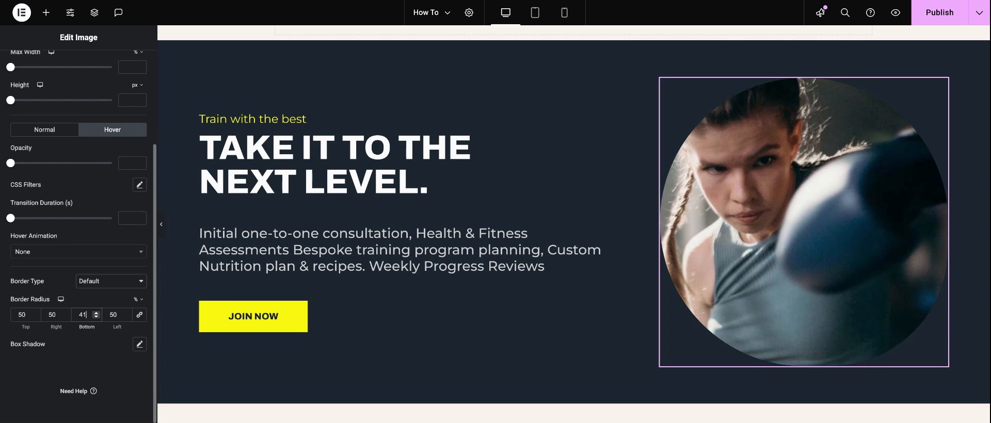
# Step: Set the right and top border radius to 0, and relink all four values at 0
pyautogui.click(52, 317)
pyautogui.write('0')
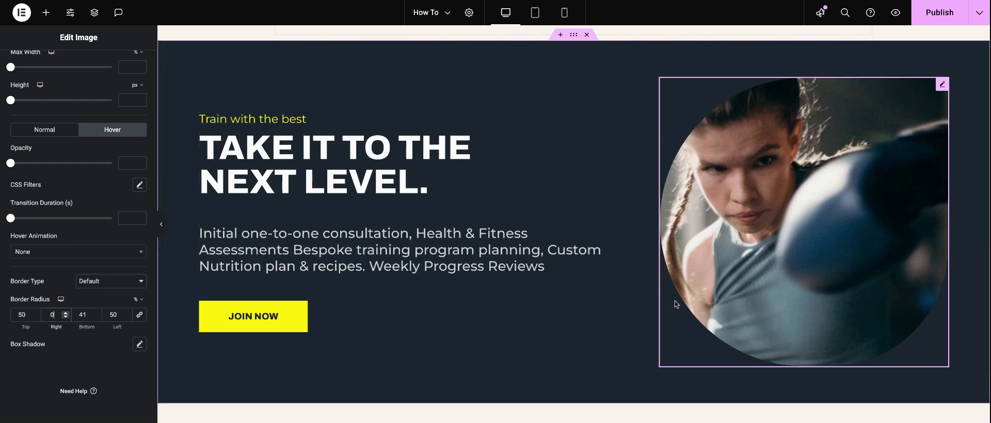
pyautogui.click(21, 315)
pyautogui.write('0')
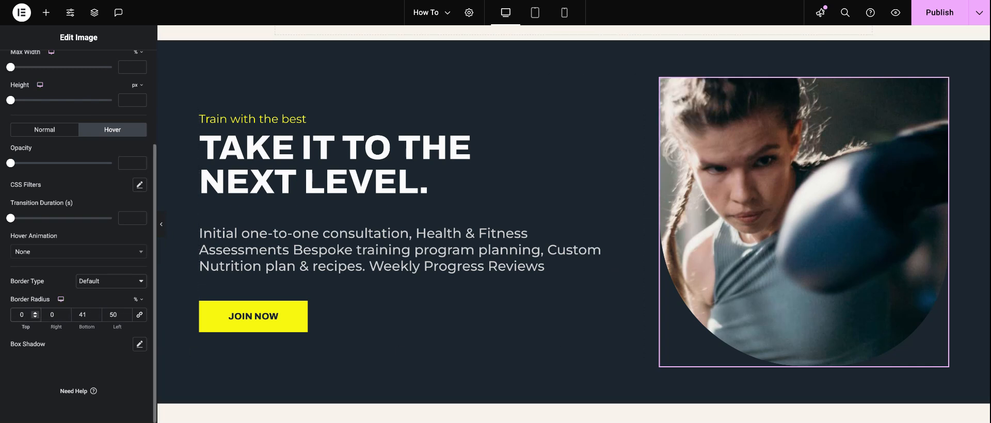
pyautogui.click(139, 315)
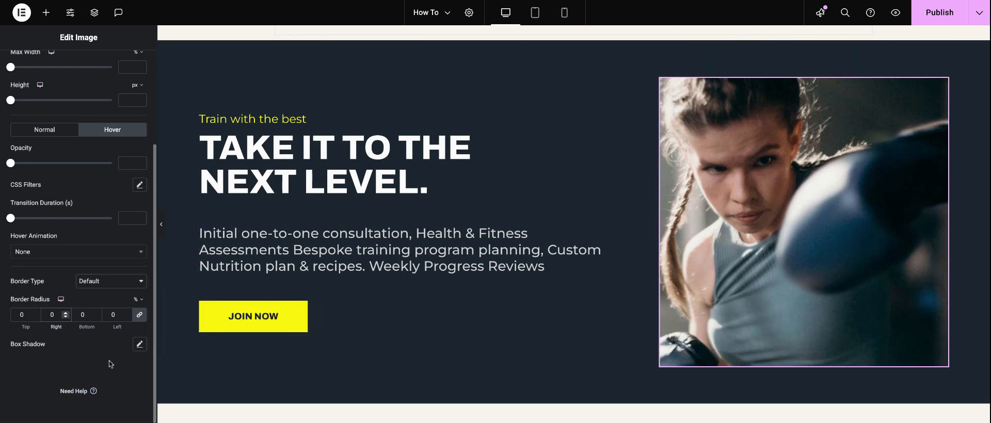
# Step: Give the image a box shadow in bright green, rgba(45, 252, 5, 0.5)
pyautogui.click(139, 344)
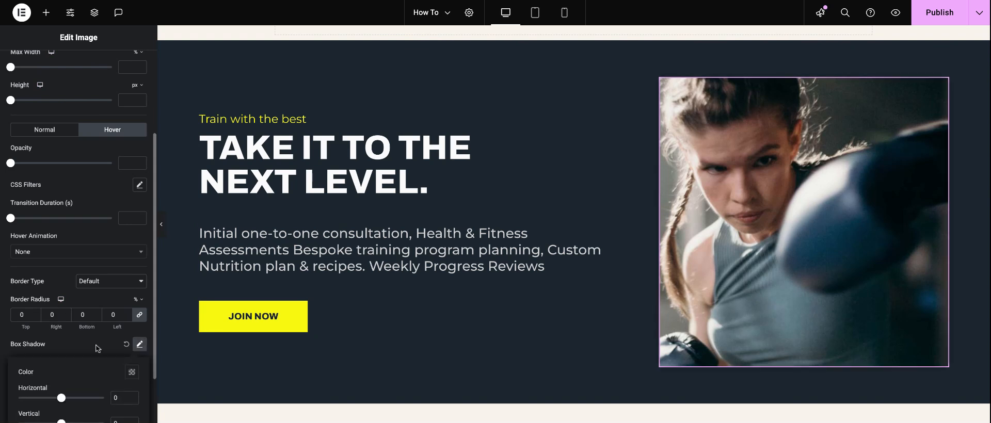
pyautogui.scroll(-1, 98, 348)
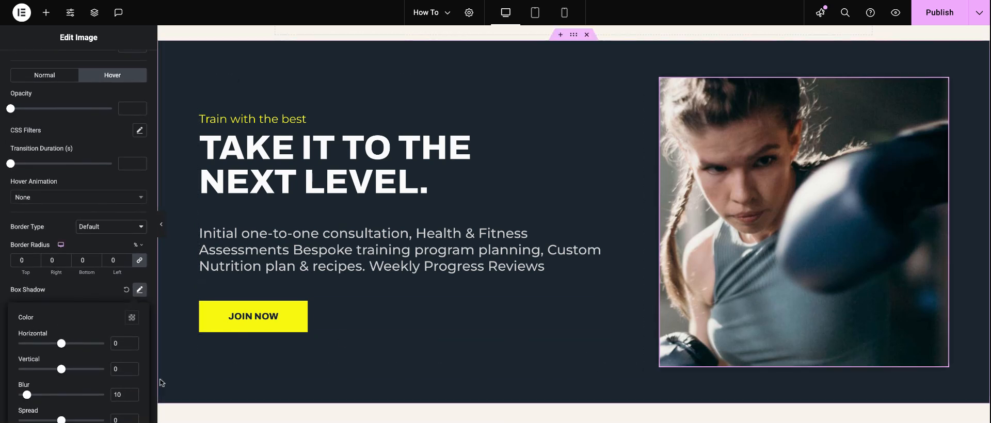
pyautogui.click(132, 318)
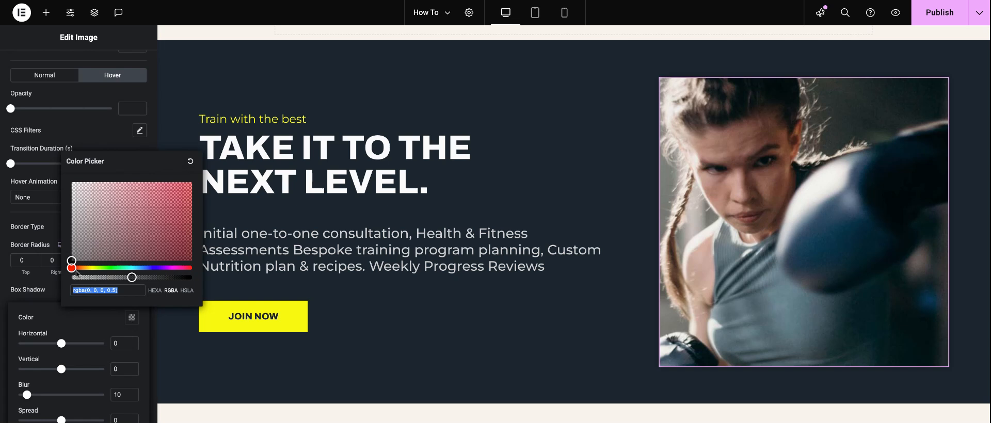
pyautogui.moveTo(72, 269); pyautogui.dragTo(192, 194)
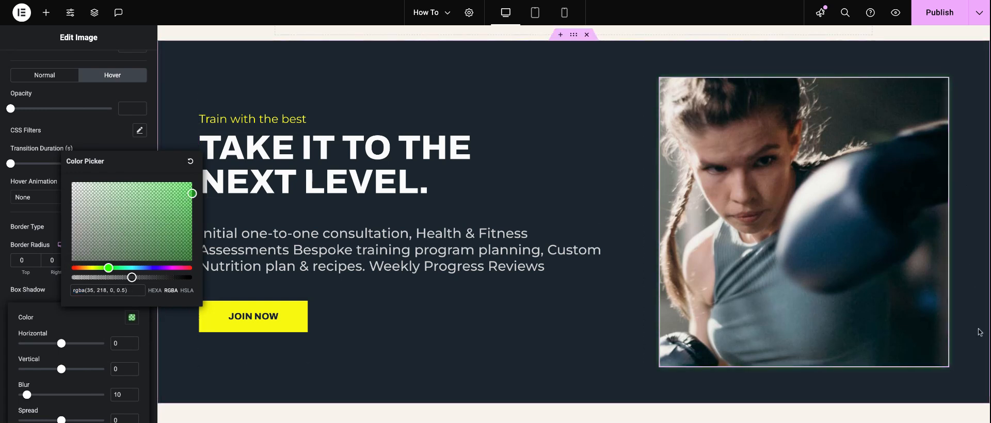
pyautogui.click(184, 204)
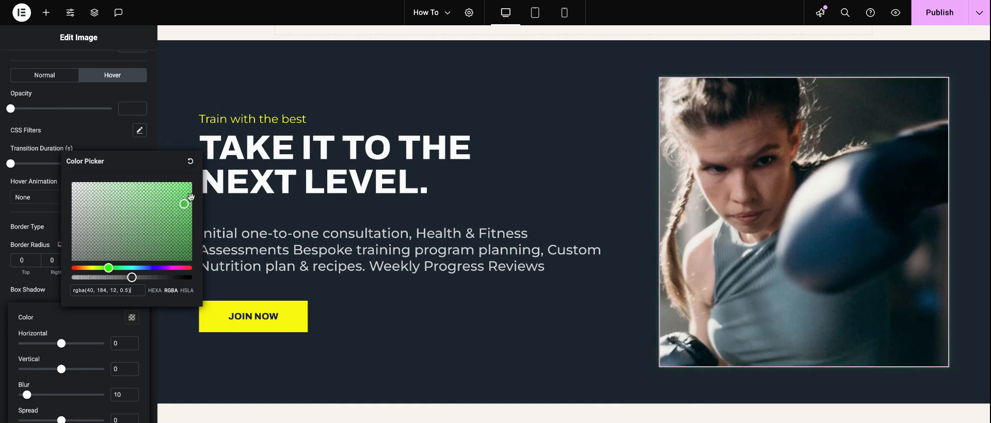
pyautogui.moveTo(190, 196); pyautogui.dragTo(190, 183)
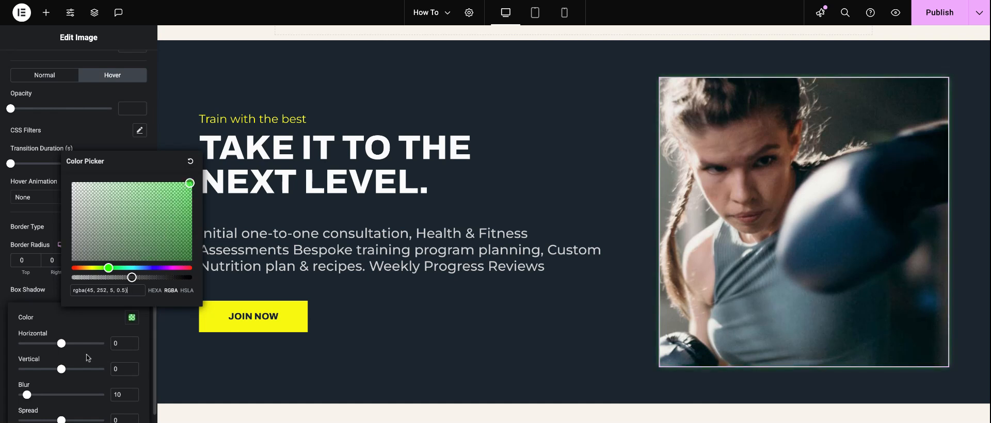
# Step: Close the shadow colour picker and reset the image's box shadow to default
pyautogui.scroll(-1, 85, 355)
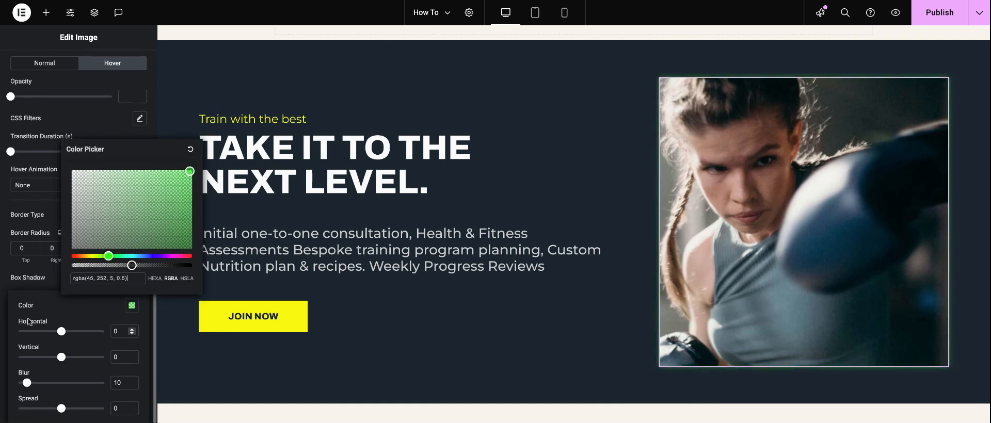
pyautogui.click(61, 293)
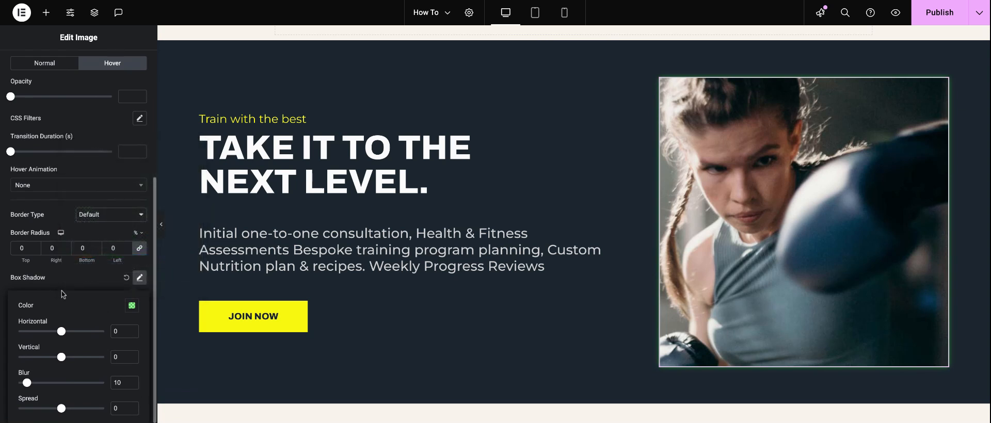
pyautogui.click(124, 279)
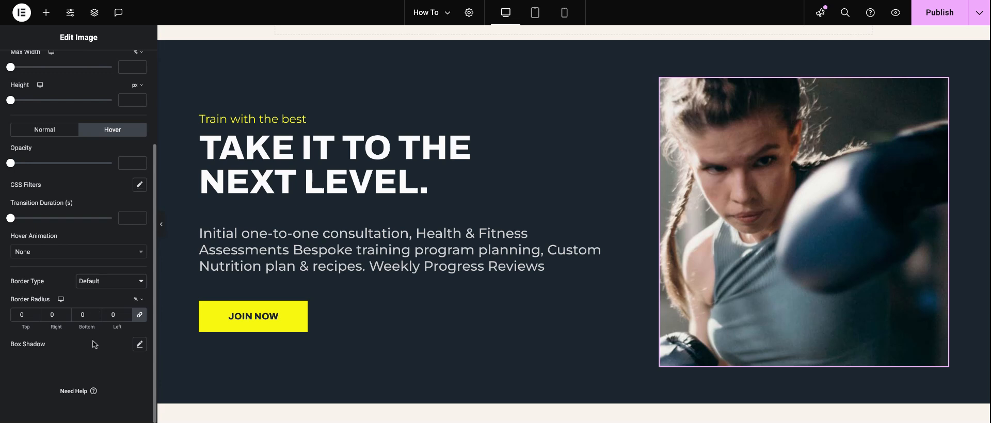
# Step: Turn on Scrolling Effects in the image's advanced Motion Effects settings
pyautogui.scroll(1, 101, 346)
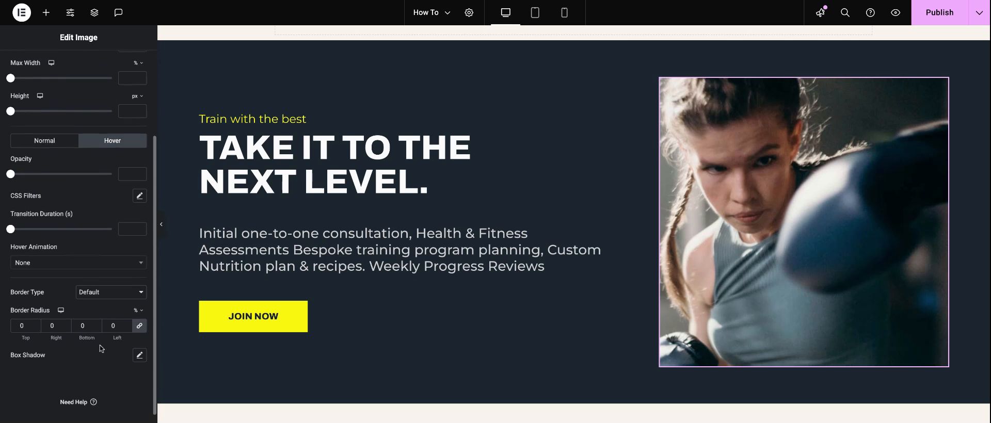
pyautogui.scroll(2, 97, 184)
pyautogui.scroll(2, 97, 184)
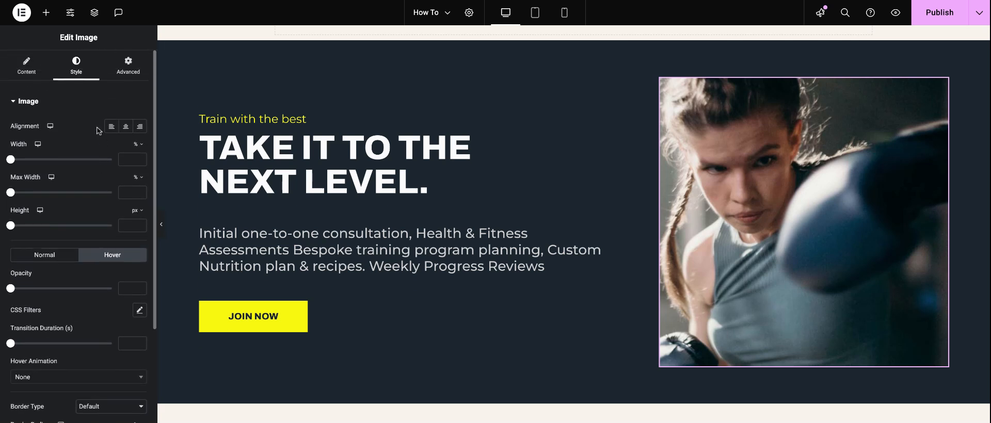
pyautogui.click(128, 64)
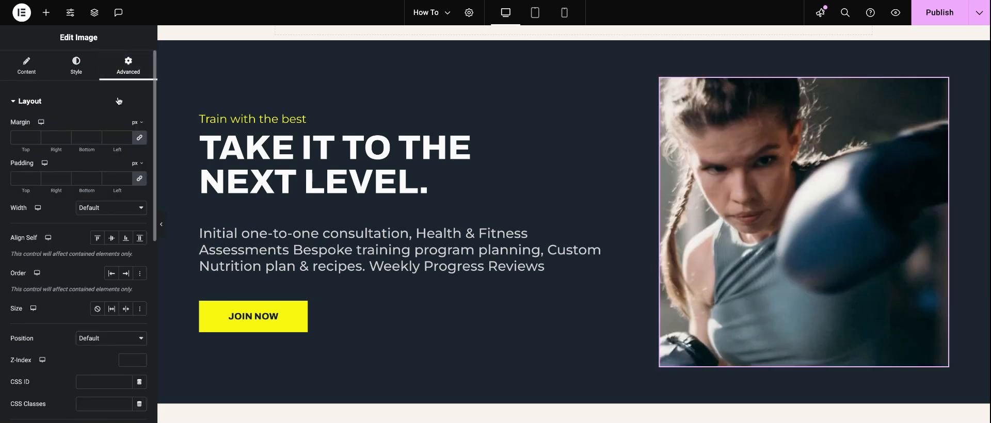
pyautogui.scroll(-6, 96, 197)
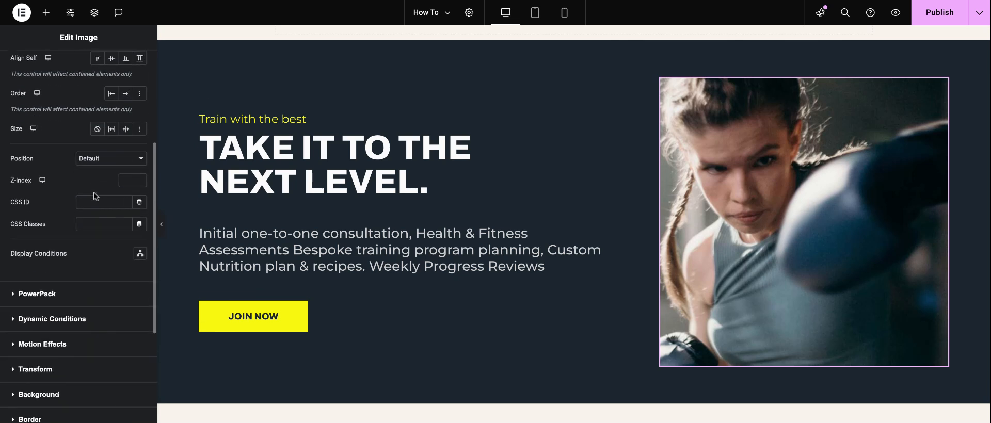
pyautogui.scroll(-4, 95, 196)
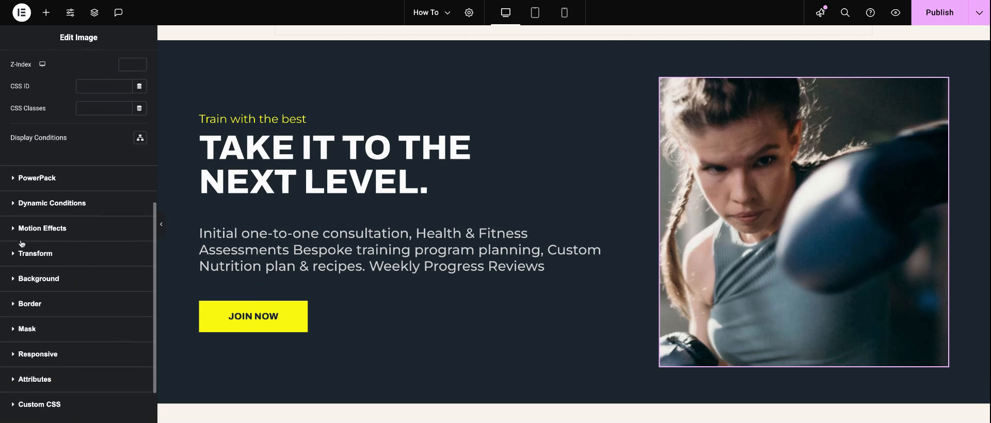
pyautogui.click(37, 228)
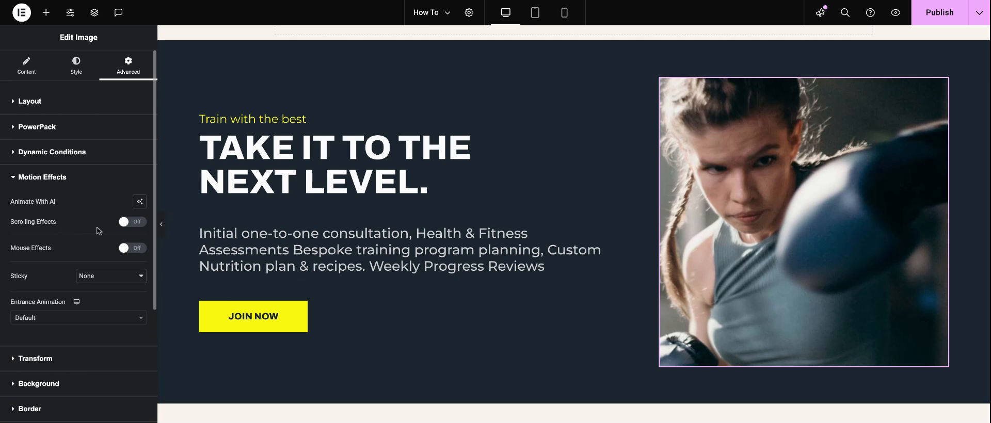
pyautogui.click(124, 223)
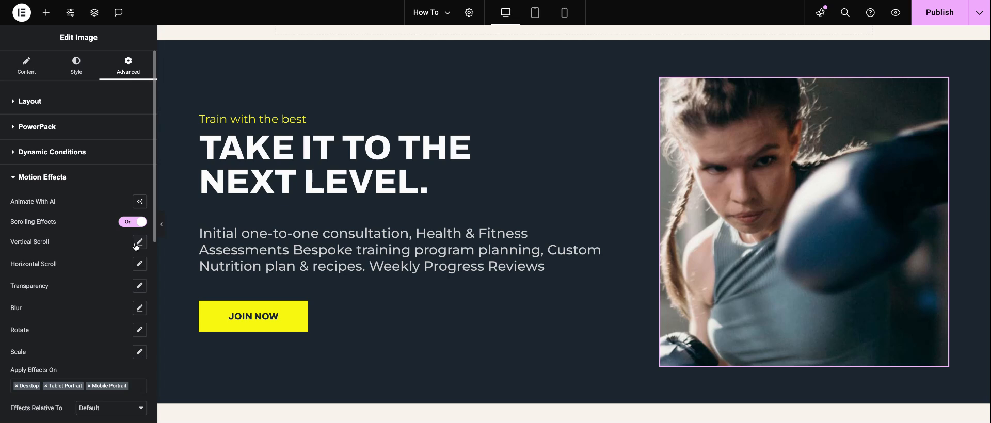
# Step: Enable the Vertical Scroll effect on the image and preview its upward motion on the page
pyautogui.click(136, 244)
pyautogui.scroll(-2, 457, 292)
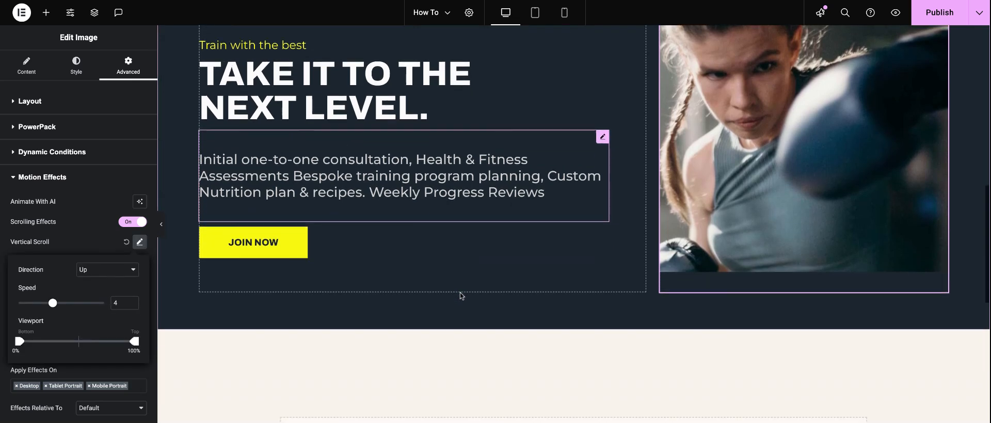
pyautogui.scroll(3, 464, 288)
pyautogui.scroll(-2, 469, 285)
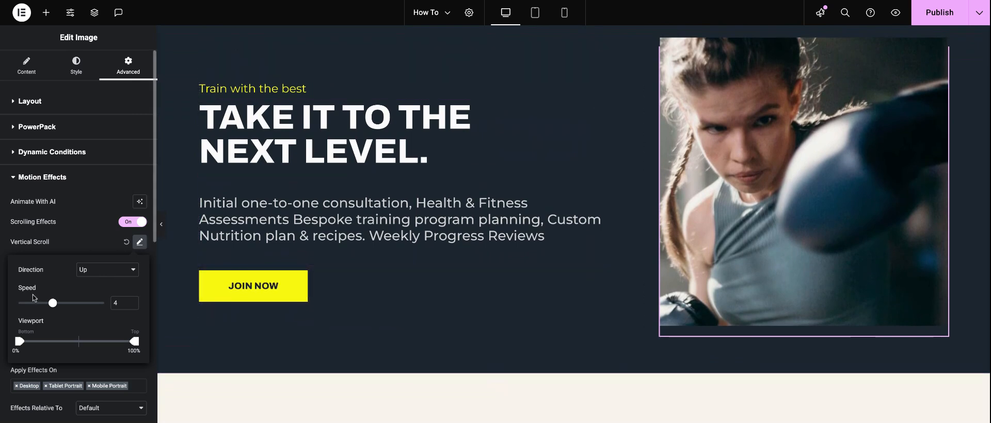
pyautogui.scroll(1, 361, 296)
pyautogui.scroll(-1, 371, 295)
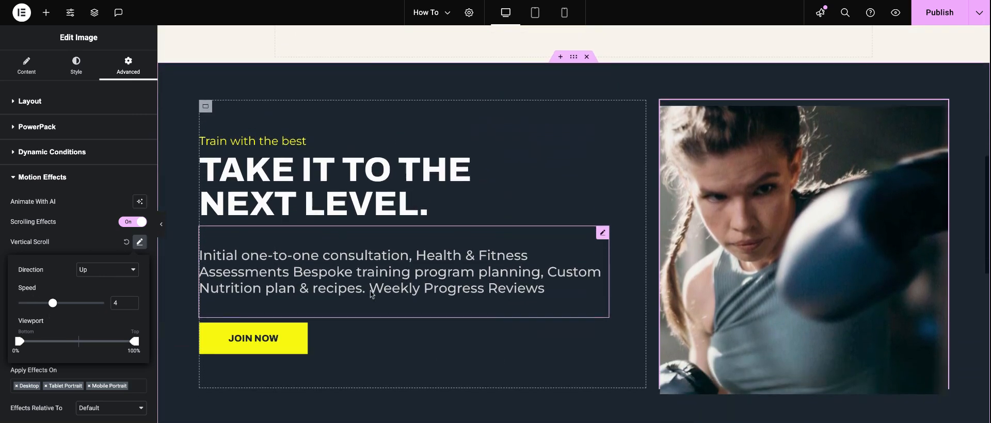
pyautogui.scroll(1, 625, 251)
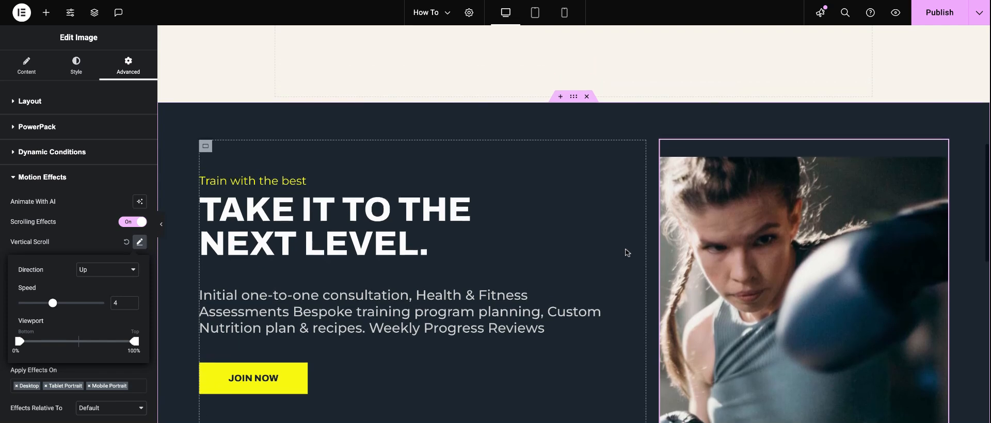
pyautogui.scroll(-1, 624, 251)
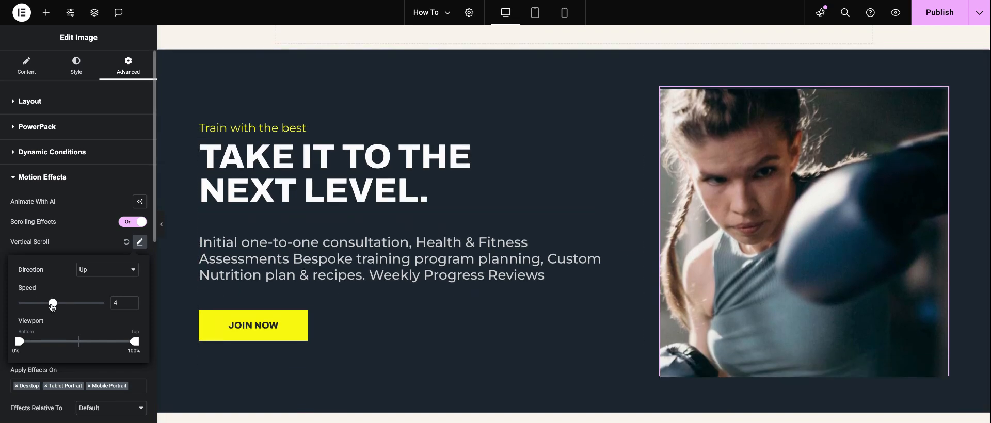
# Step: Raise the Vertical Scroll speed to 7.1 and preview the image's motion on the page
pyautogui.moveTo(53, 303); pyautogui.dragTo(79, 303)
pyautogui.scroll(-2, 424, 292)
pyautogui.scroll(2, 444, 290)
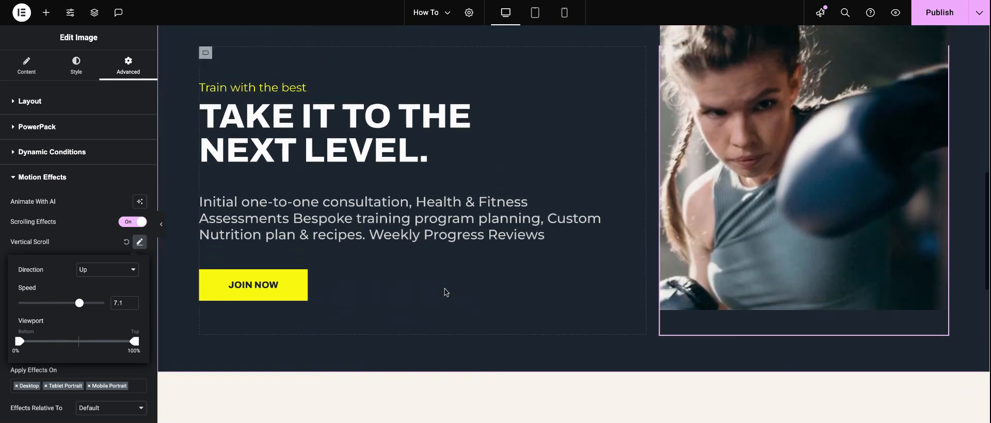
# Step: Try a Vertical Scroll speed of 1 on the page, and reset the effect to default
pyautogui.moveTo(82, 307); pyautogui.dragTo(26, 306)
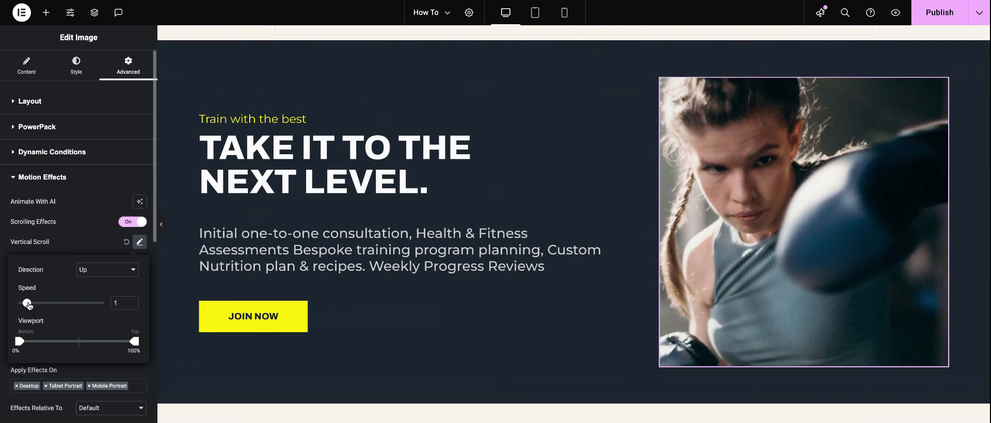
pyautogui.scroll(2, 526, 289)
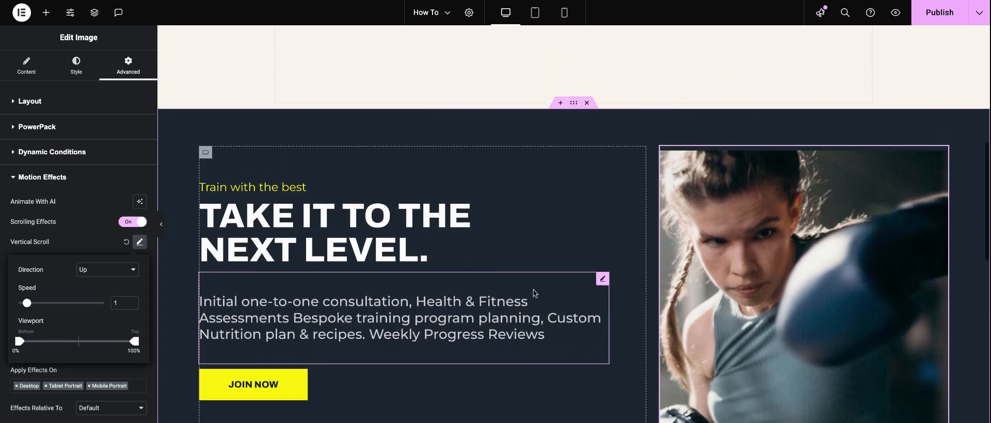
pyautogui.scroll(-3, 534, 292)
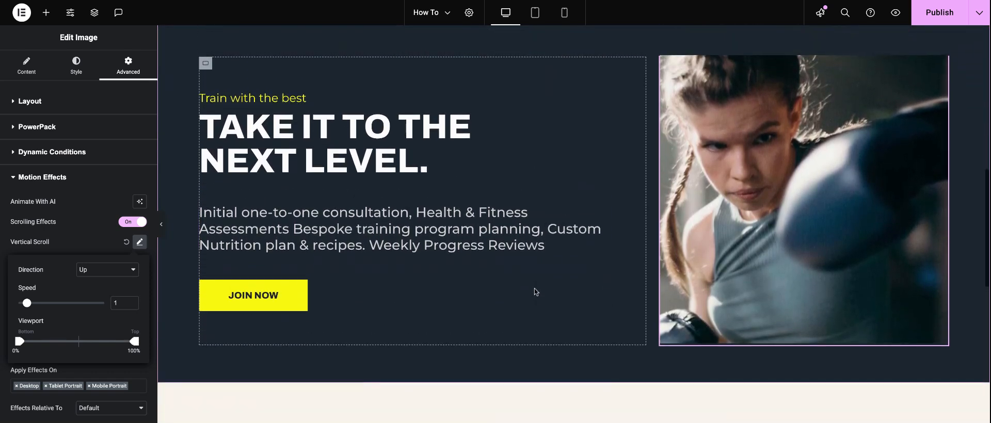
pyautogui.scroll(-1, 537, 291)
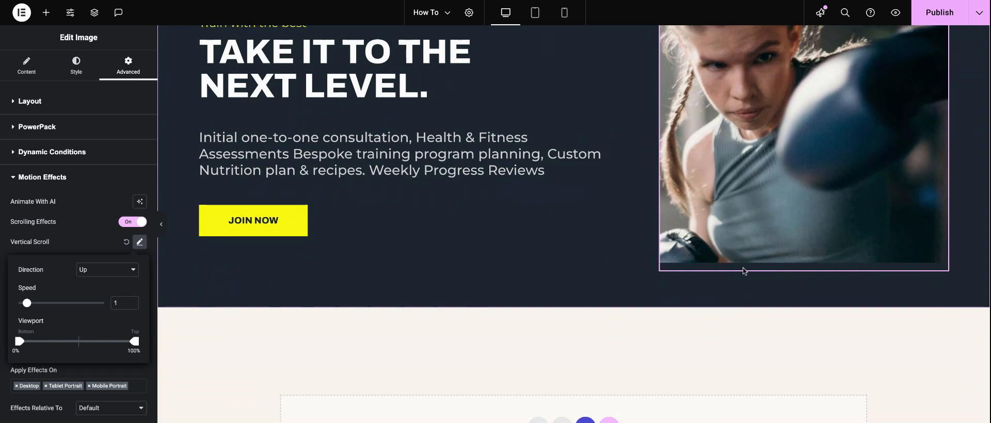
pyautogui.scroll(3, 742, 268)
pyautogui.scroll(-1, 748, 271)
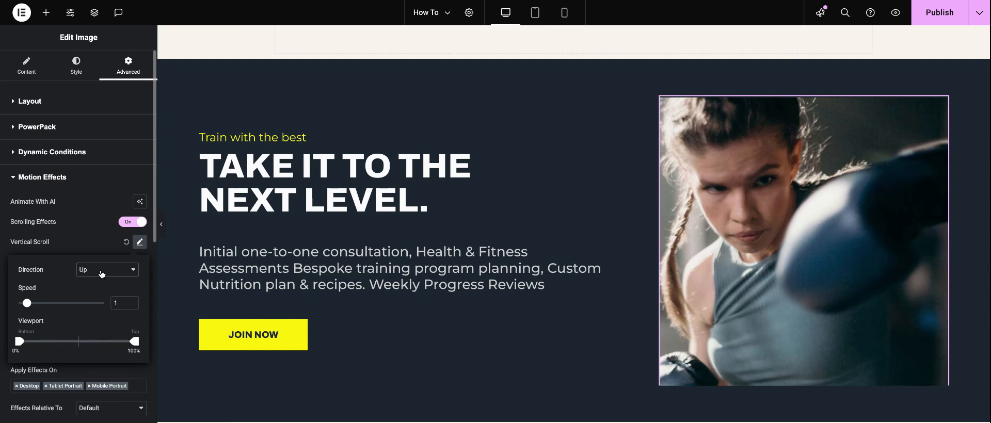
pyautogui.click(126, 242)
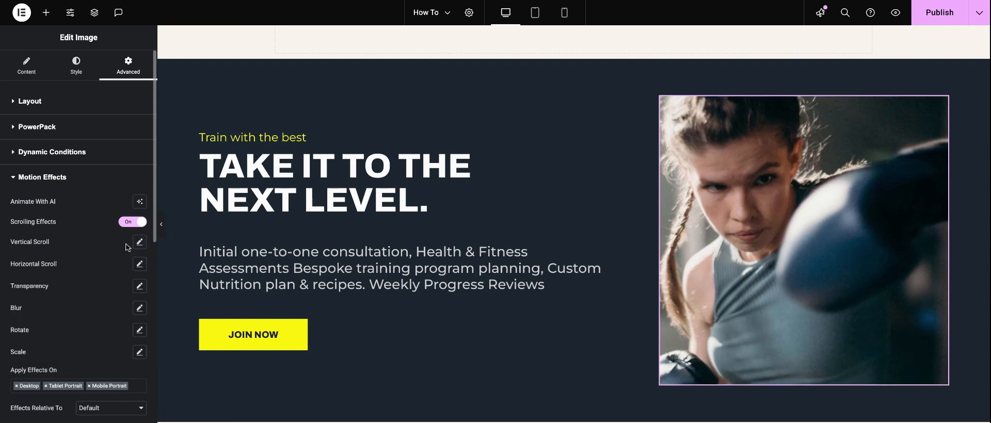